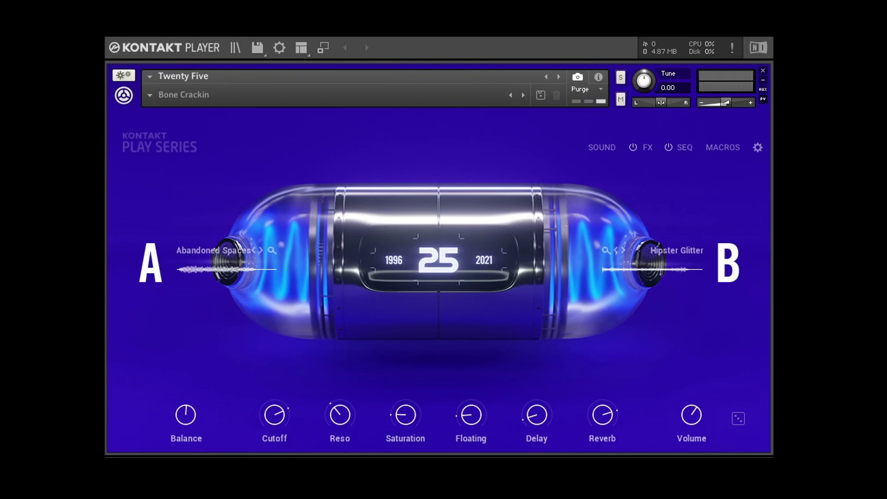
- Step forward to the Citadel Core snapshot of Twenty Five
left_click(523, 95)
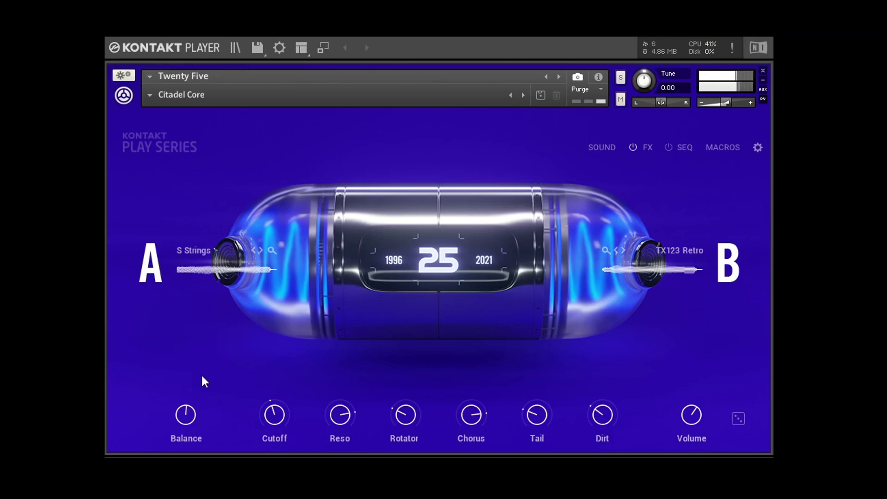
- Retune the Cutoff, Reso, Rotator, Chorus and Dirt macros, leaving Tail at 40.2%
left_click_drag(277, 419, 289, 370)
left_click_drag(339, 423, 428, 366)
left_click_drag(472, 414, 471, 434)
left_click_drag(534, 418, 551, 350)
left_click_drag(603, 416, 539, 465)
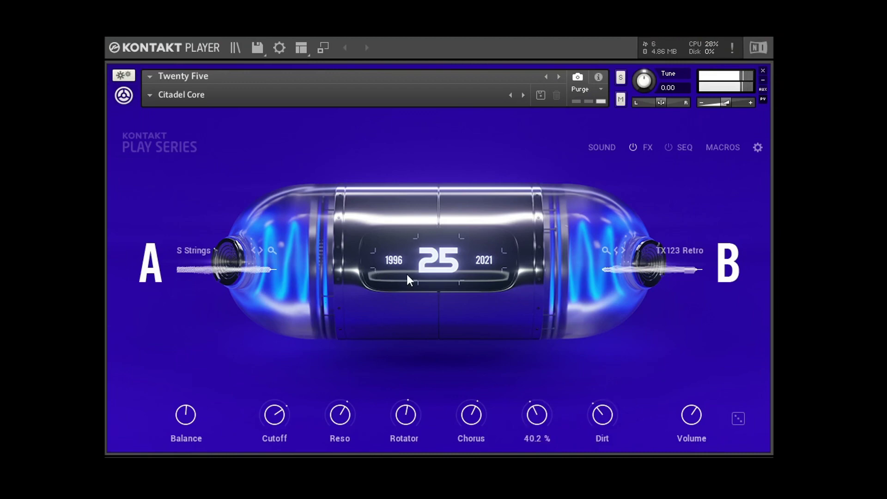
- Step layer A's sound forward to Steel Drum
left_click(262, 249)
left_click(262, 249)
left_click(260, 250)
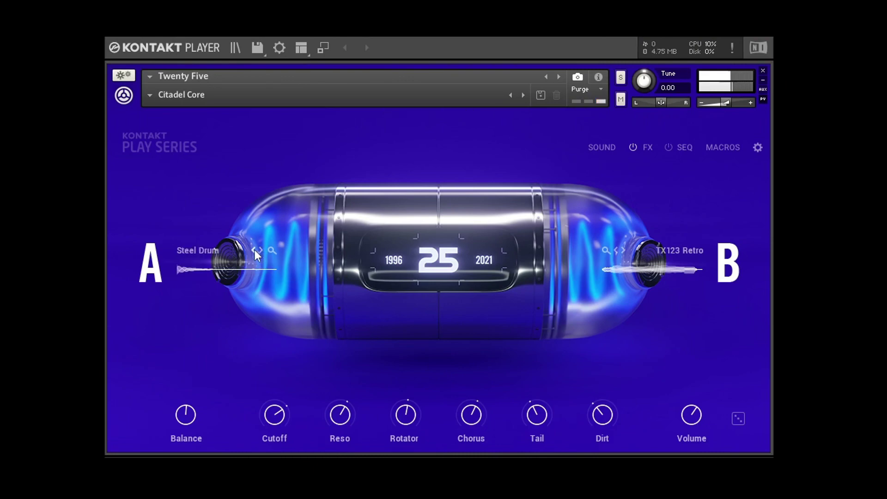
- Step layer B's sound forward to Yanqin, then show the FX chain page
left_click(623, 250)
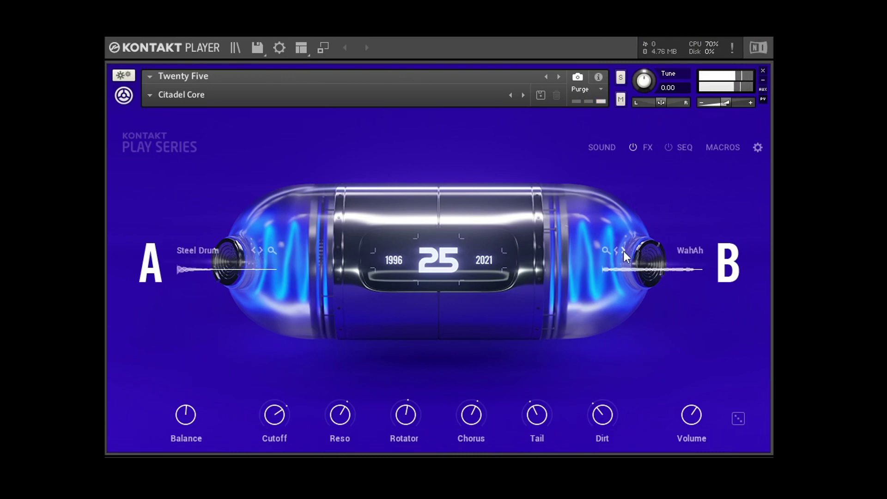
left_click(623, 250)
left_click(623, 250)
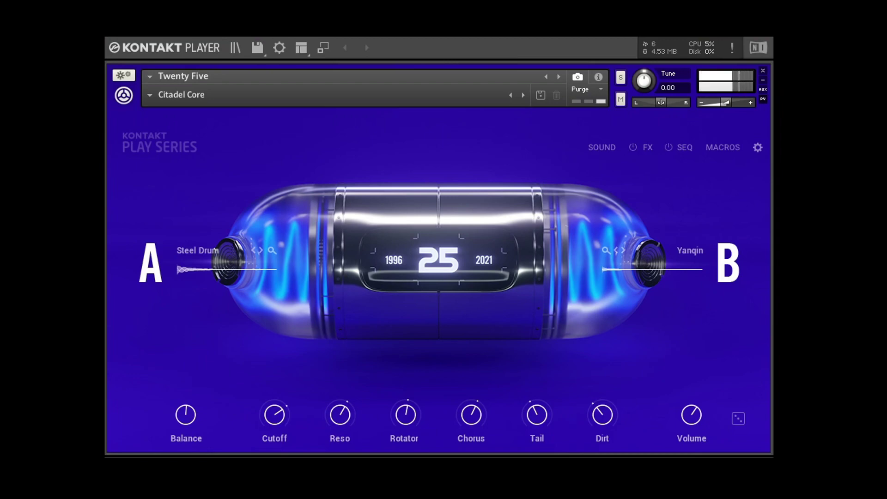
left_click(647, 147)
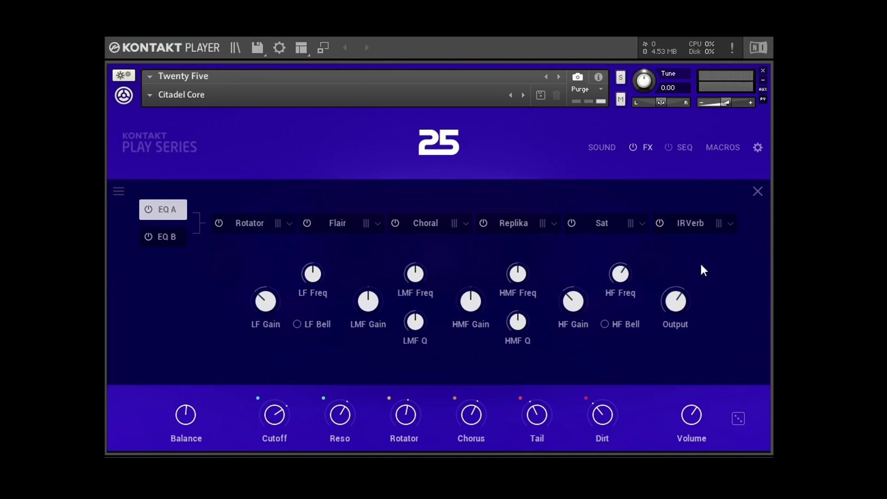
- Replace the Rotator effect with Hot Solo
left_click(251, 223)
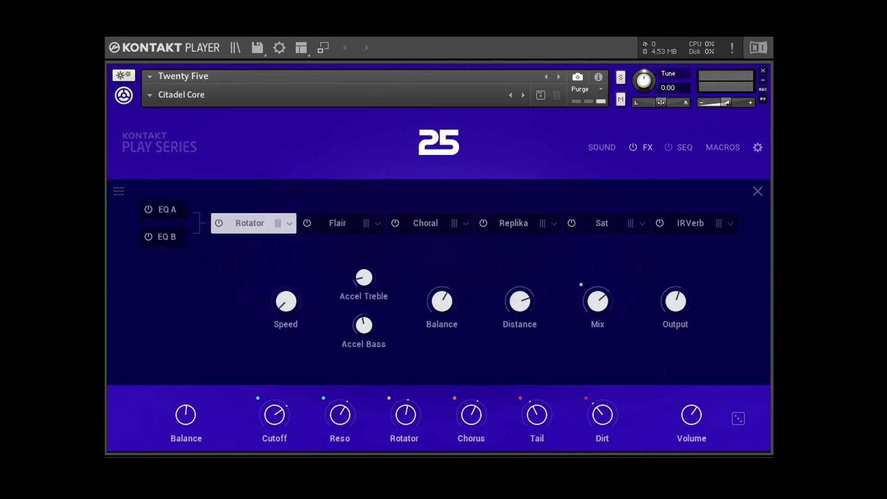
left_click(289, 223)
left_click(323, 334)
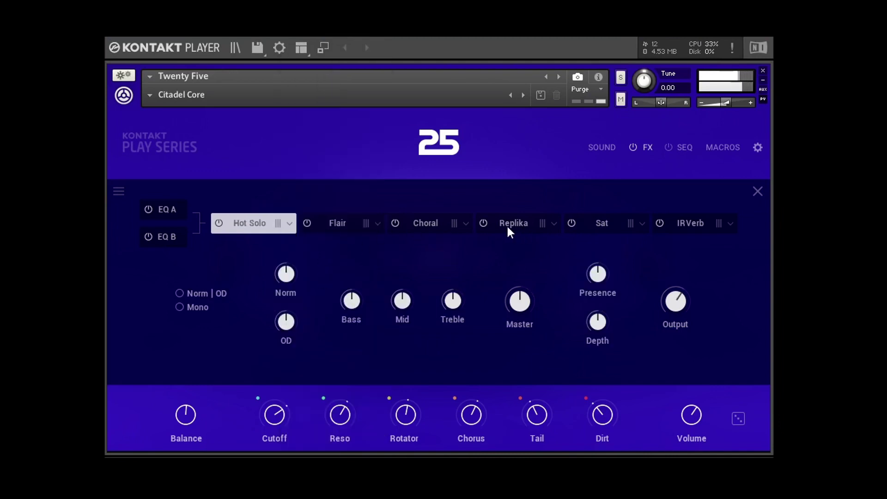
- Swap the Choral slot through Skreamer, Cat and Cry Wah, settling on Filter
left_click(465, 225)
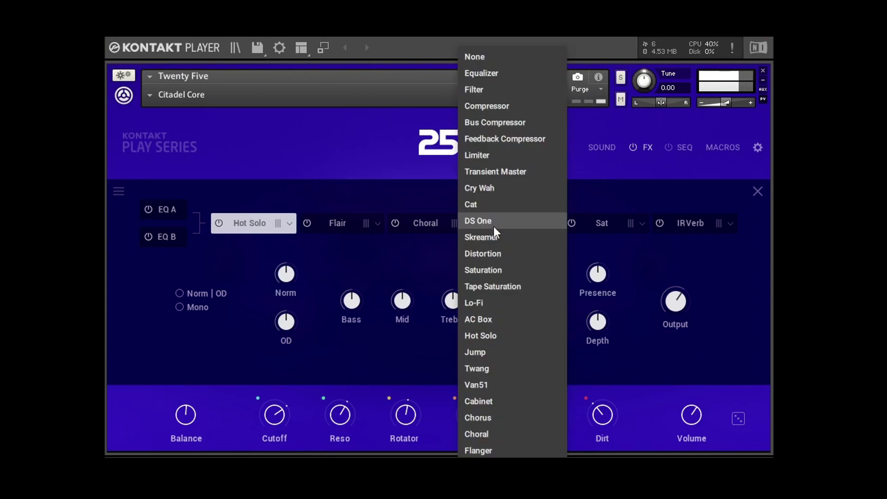
left_click(494, 231)
left_click(467, 221)
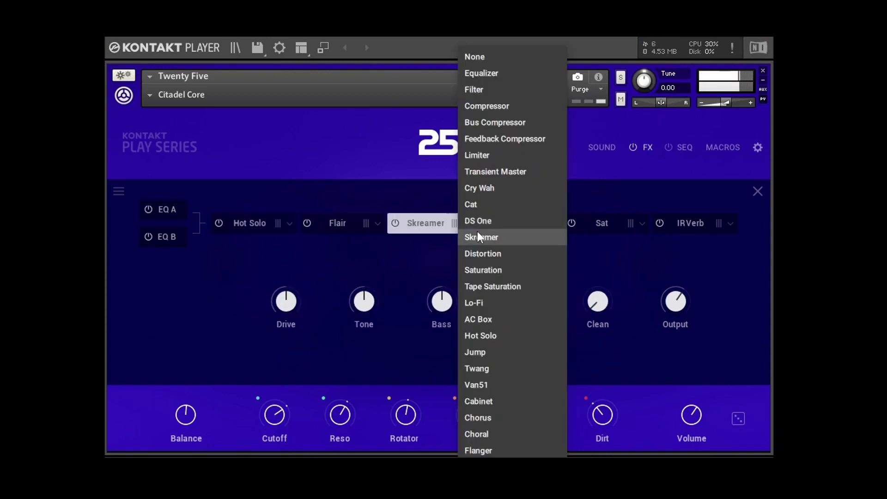
left_click(490, 203)
left_click(466, 224)
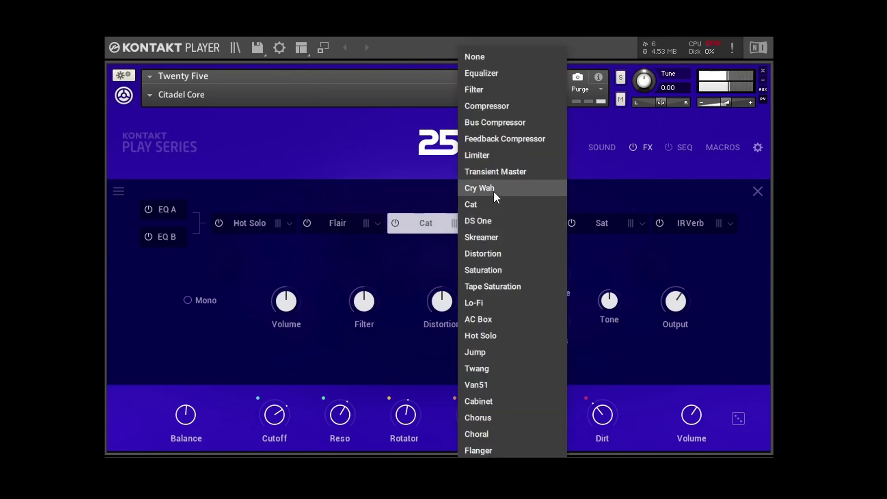
left_click(493, 191)
left_click(468, 224)
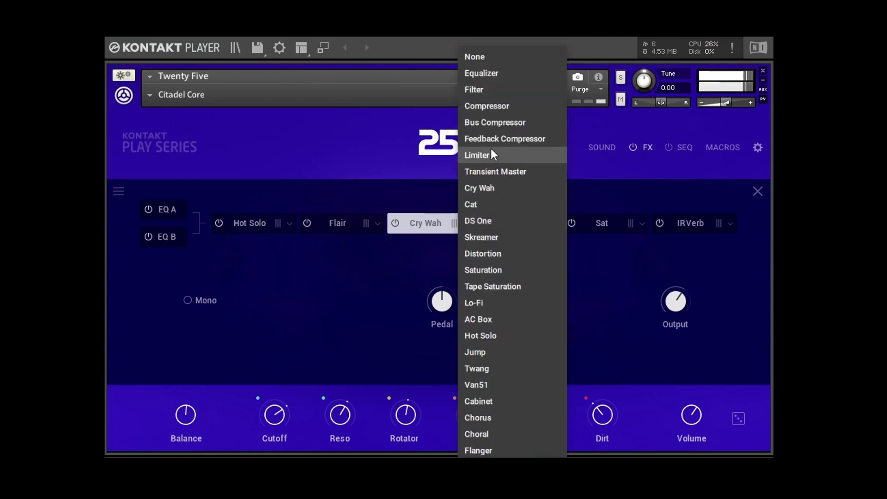
left_click(466, 191)
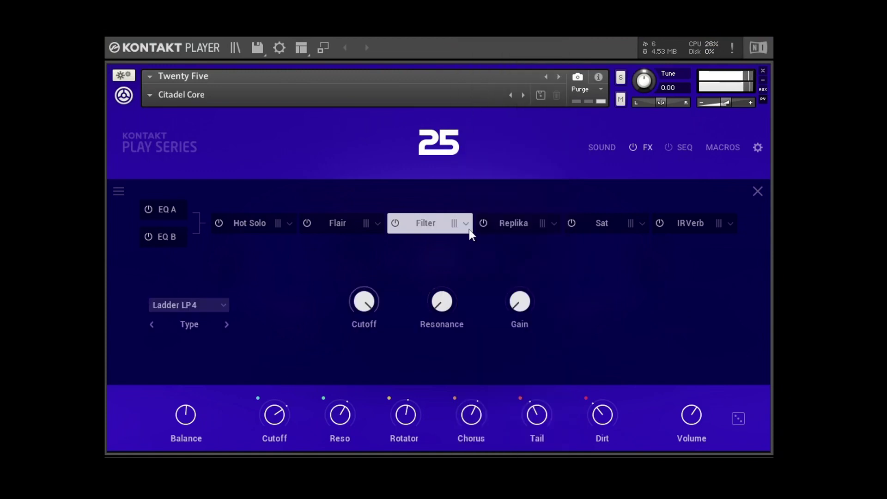
- Turn the filter cutoff up, keeping Ladder LP4 as the filter type
left_click_drag(383, 302, 362, 348)
left_click(218, 305)
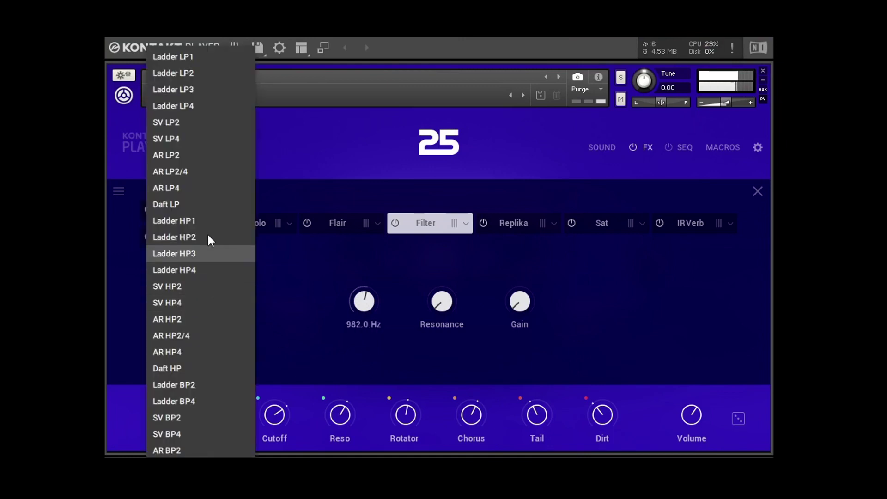
left_click(303, 270)
left_click(467, 223)
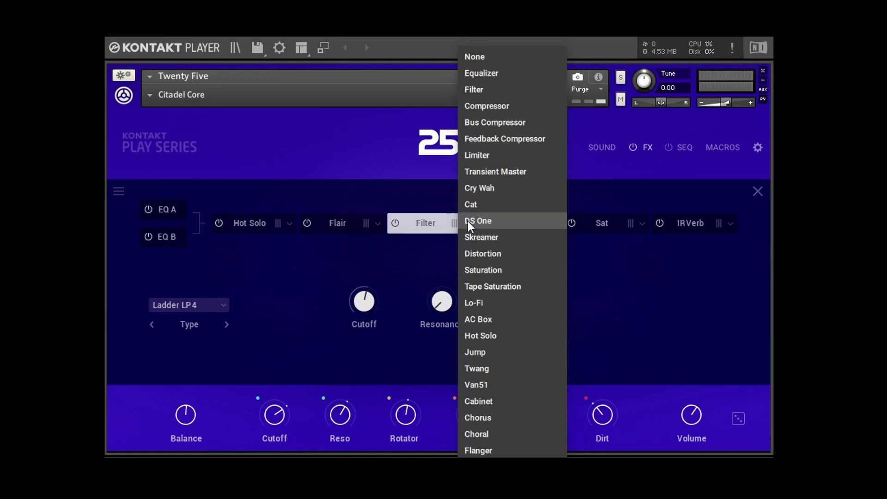
left_click(422, 257)
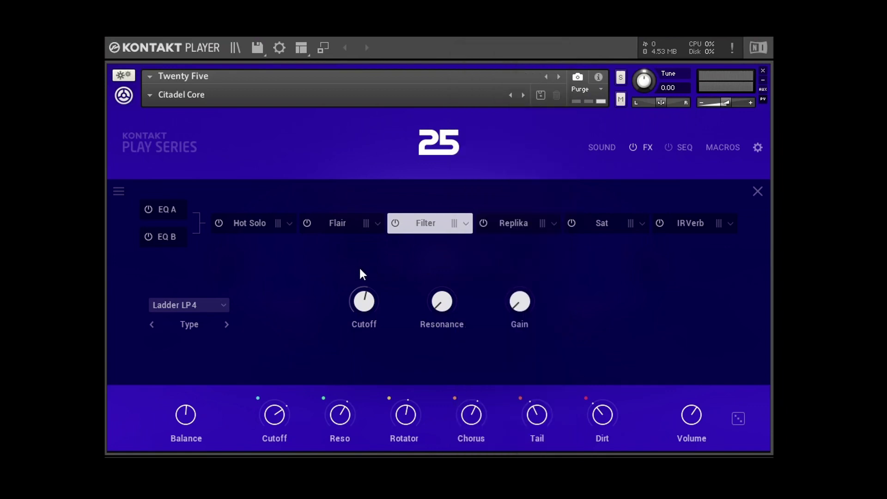
left_click(225, 305)
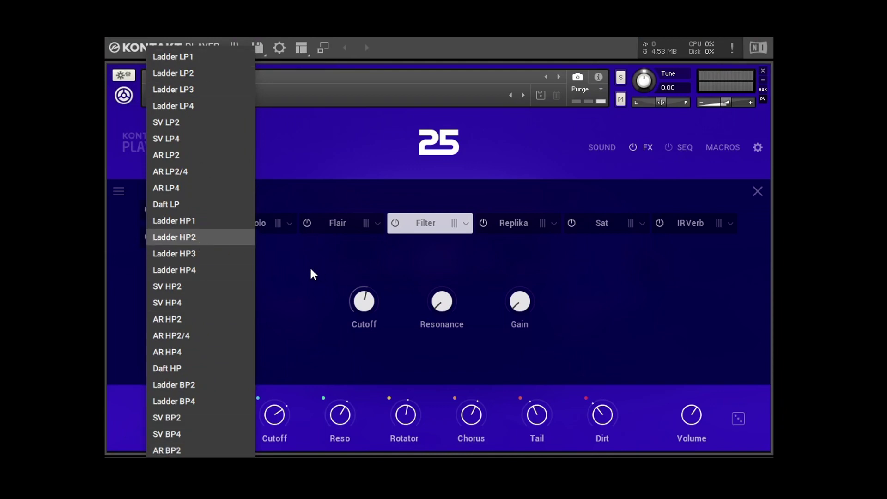
- Keep IRVerb on Silver Plate and try moving it elsewhere in the chain
left_click(708, 224)
left_click(206, 301)
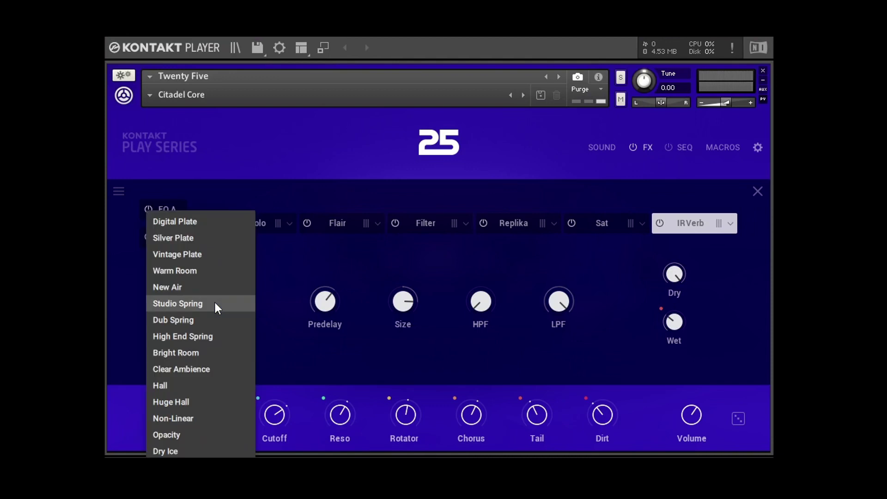
left_click(278, 294)
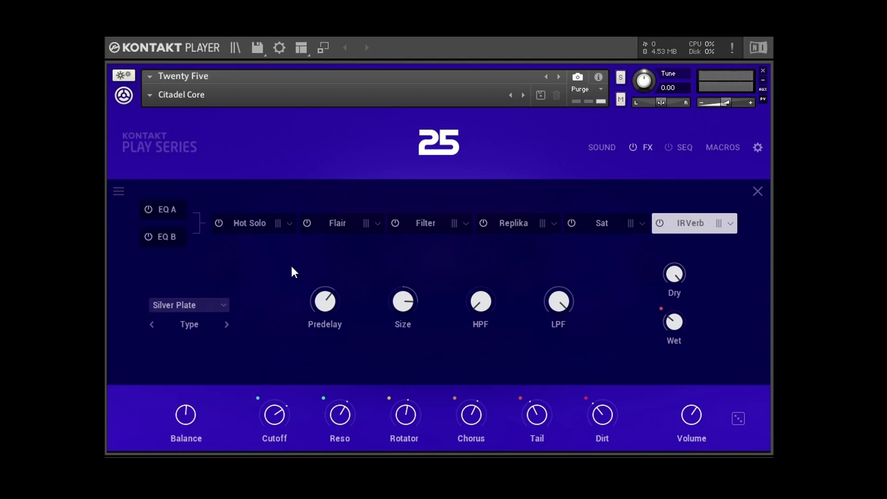
left_click_drag(690, 225, 714, 224)
left_click(173, 211)
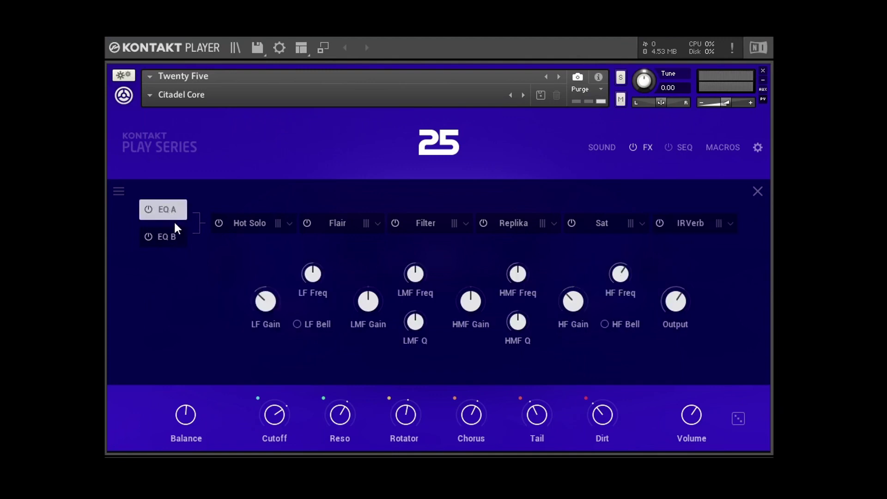
- Compare EQ A and EQ B, then clear the EQ unit to defaults
left_click(181, 241)
left_click(177, 208)
left_click(178, 236)
left_click(177, 208)
left_click(118, 192)
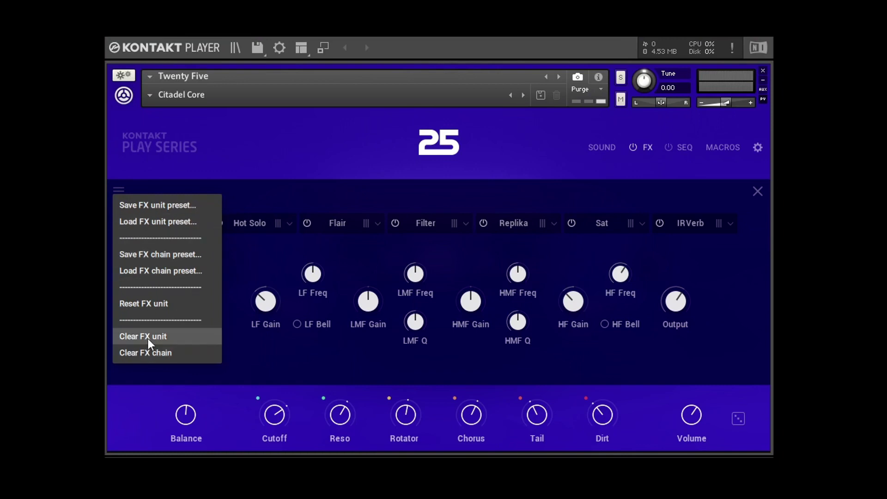
left_click(149, 342)
- Clear the whole effects chain and move on to the Brass Classic snapshot
left_click(119, 193)
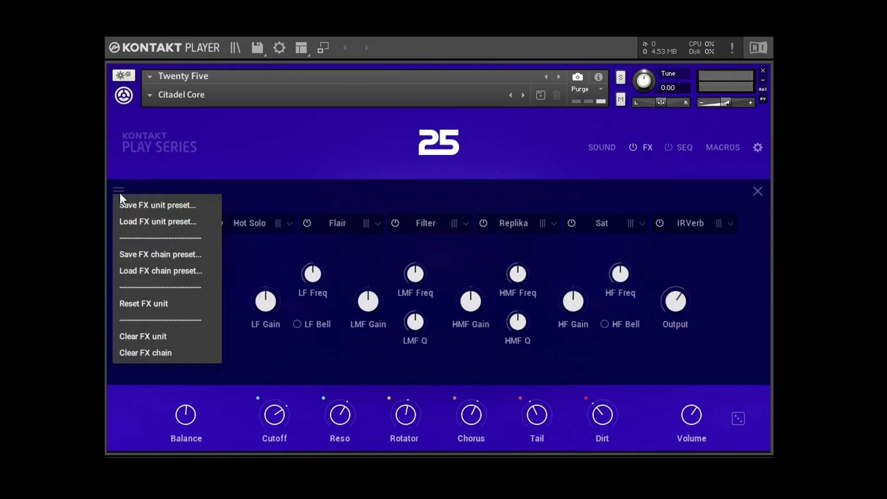
left_click(164, 357)
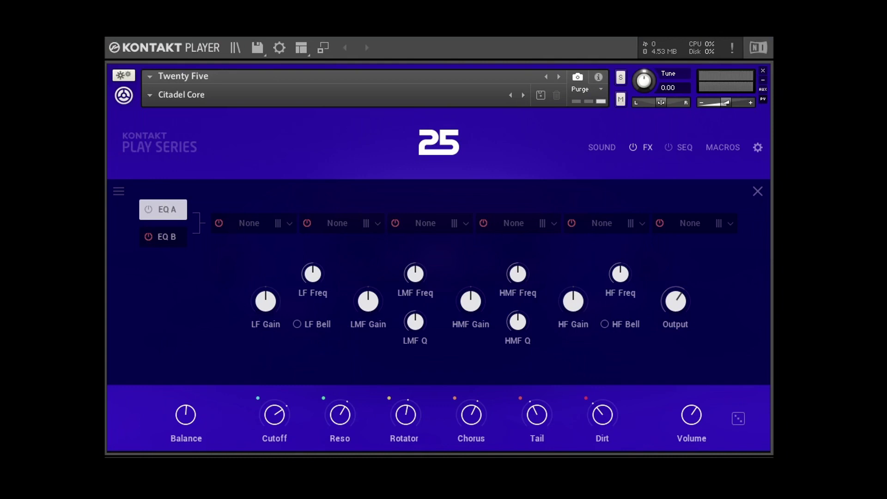
left_click(173, 235)
left_click(171, 209)
left_click(121, 192)
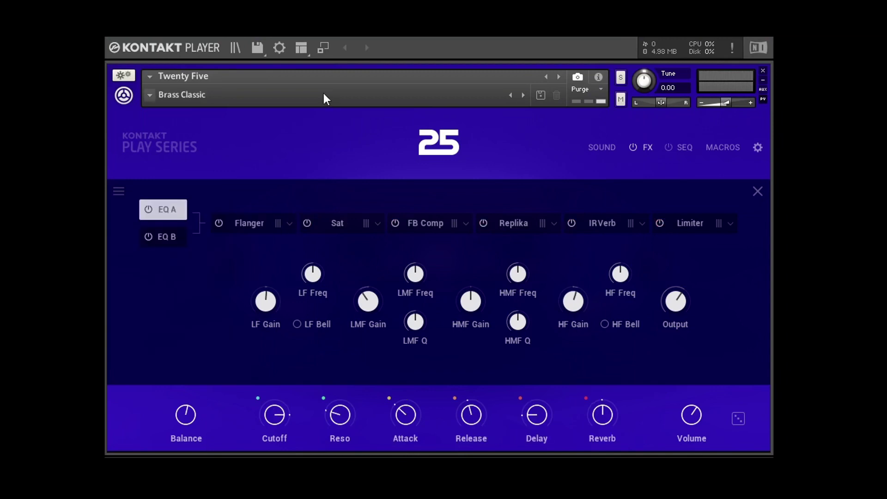
left_click(324, 94)
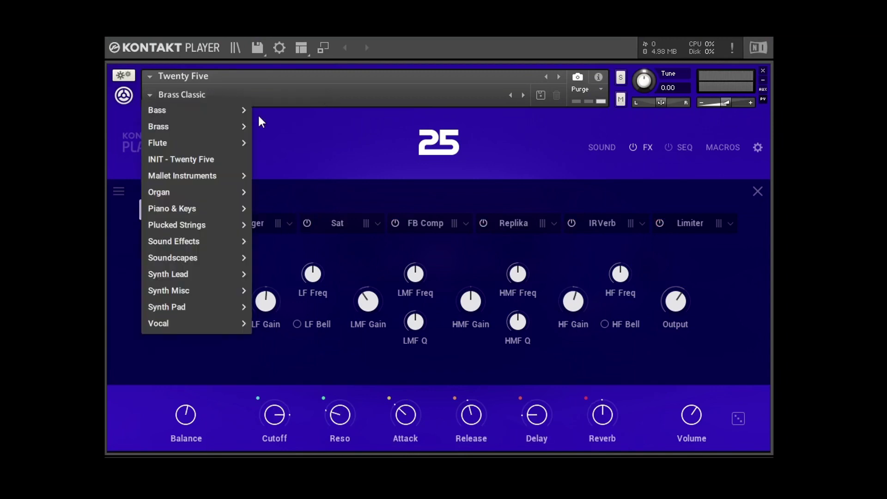
- Glance at the Brass Classic effects chain, then return to the layers view
mouse_move(197, 145)
mouse_move(199, 129)
left_click(287, 127)
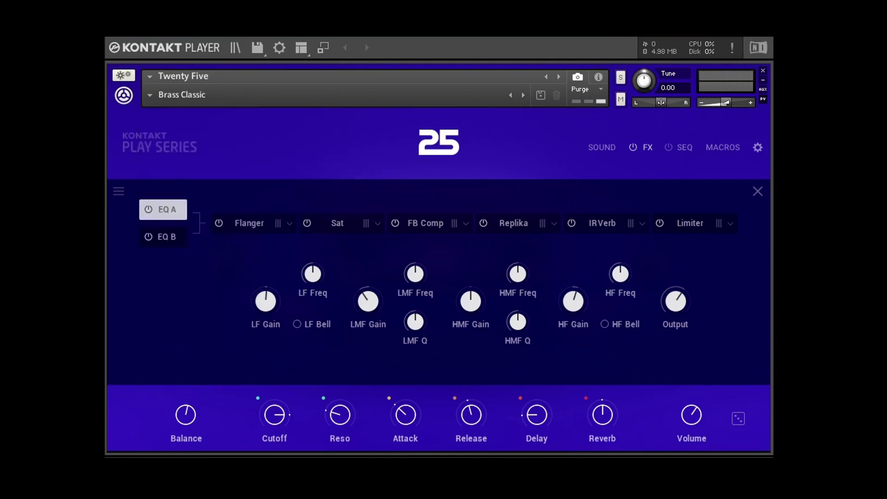
left_click(758, 191)
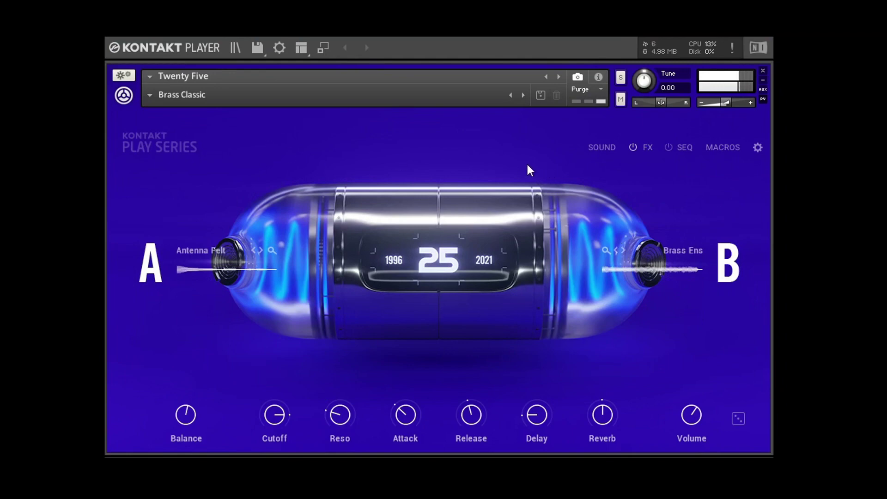
- Audition the Vociferous and Boards Of The North presets from the preset menu
left_click(187, 92)
mouse_move(238, 307)
left_click(262, 326)
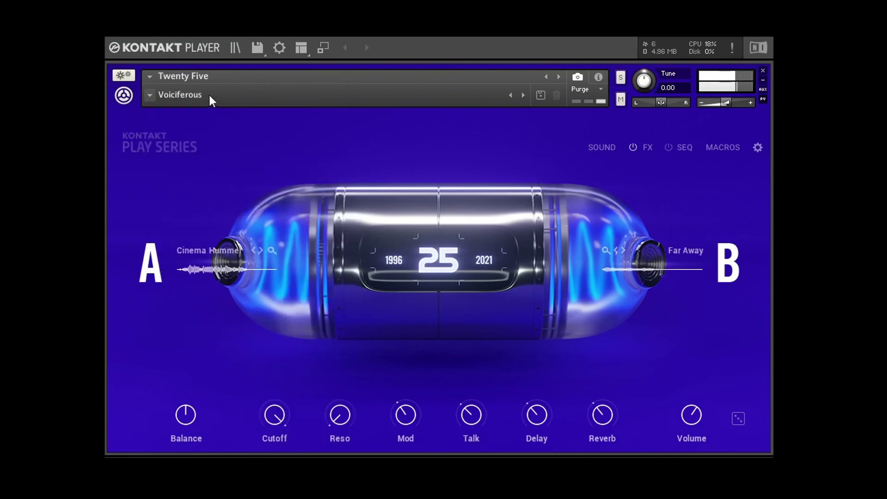
left_click(182, 94)
mouse_move(192, 308)
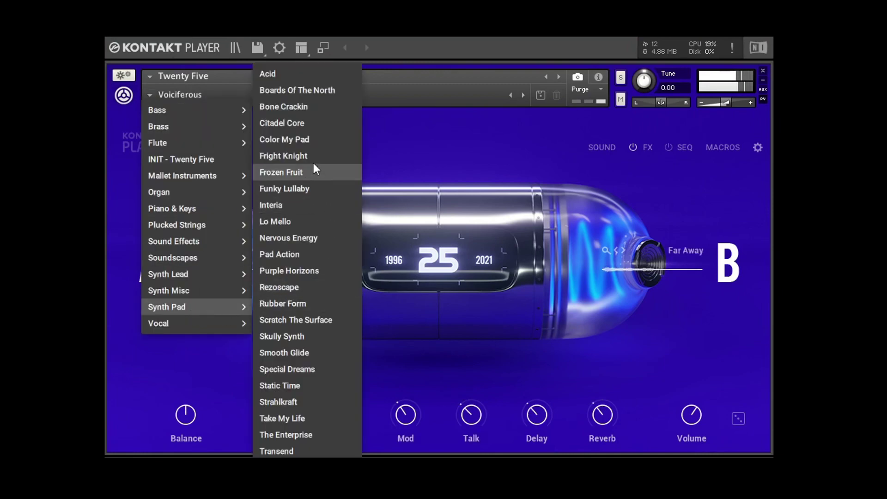
left_click(306, 94)
- Step through Bone Crackin and Citadel Core to Color My Pad, then show the sequencer
left_click(216, 94)
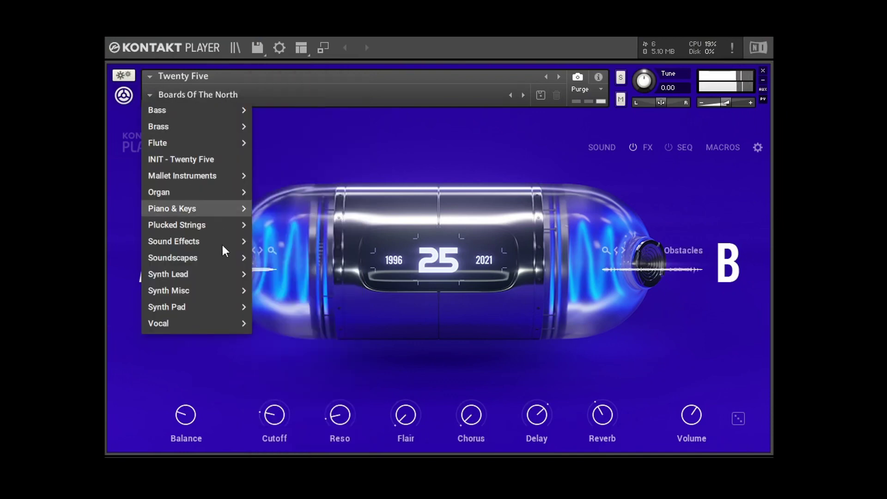
mouse_move(191, 295)
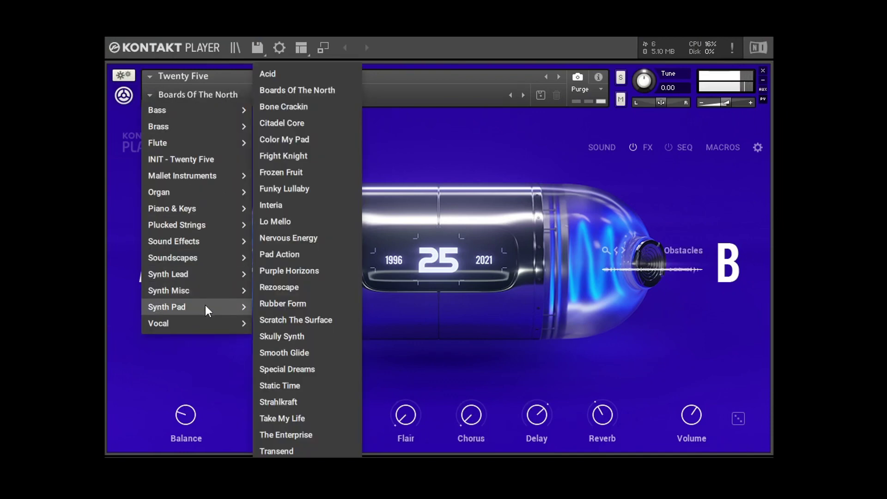
mouse_move(233, 306)
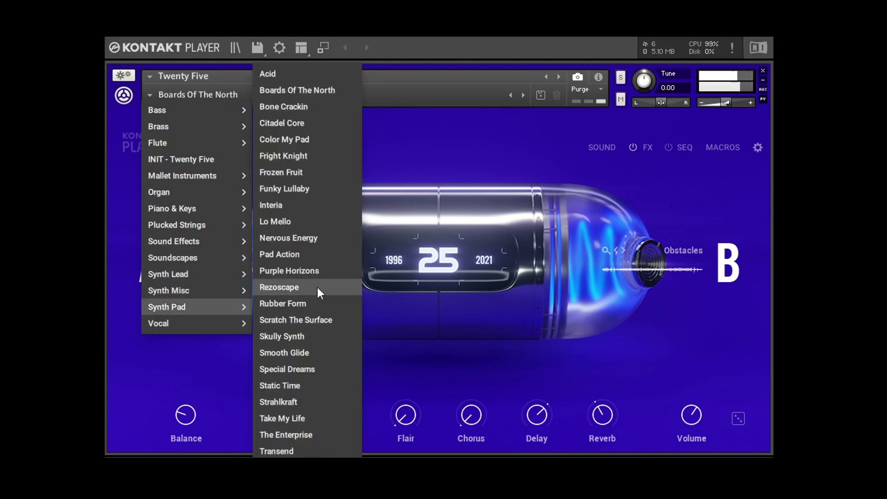
left_click(523, 96)
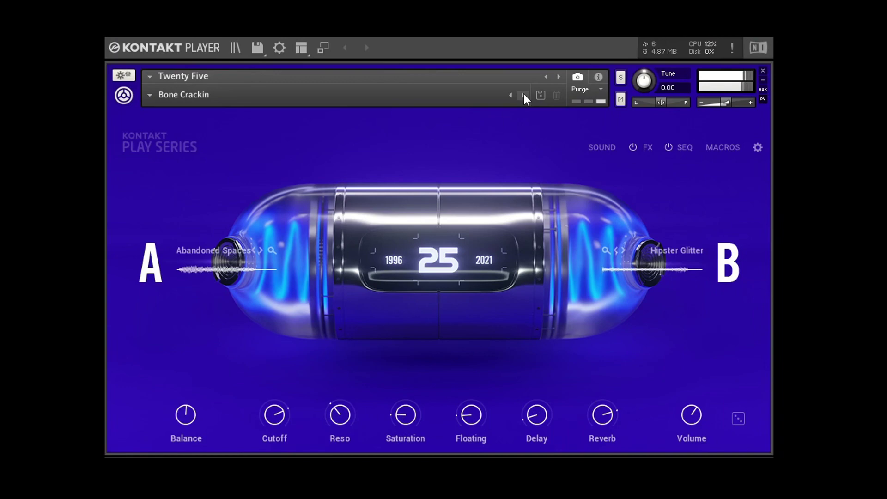
left_click(523, 95)
left_click(523, 95)
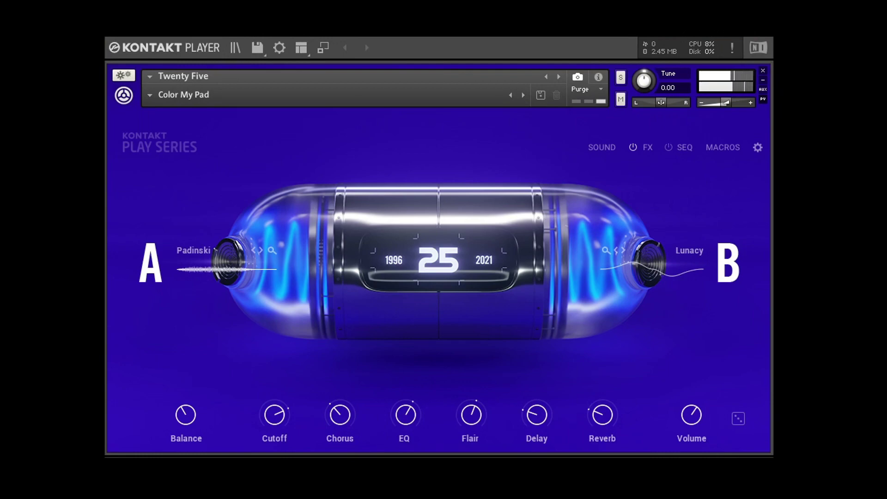
left_click(684, 148)
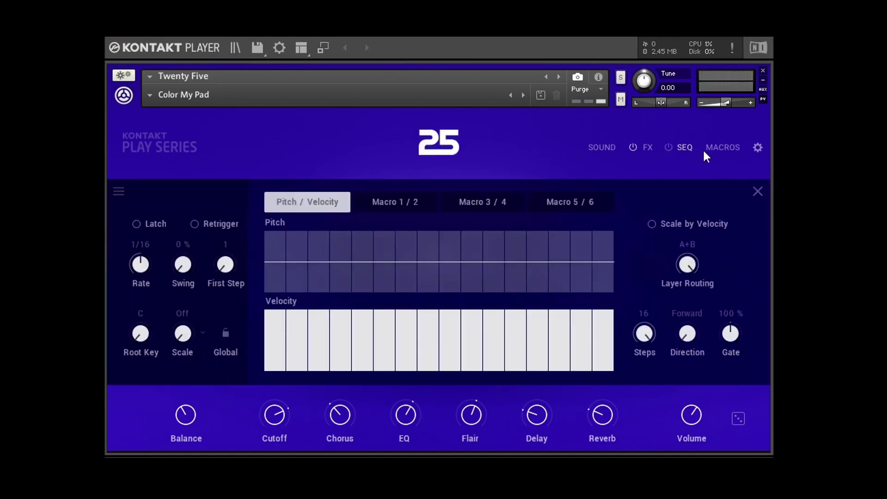
- Turn the sequencer on; drop steps 2 and 6 two octaves, raise step 4, step 8 to +1 Oct, 4th
left_click(669, 146)
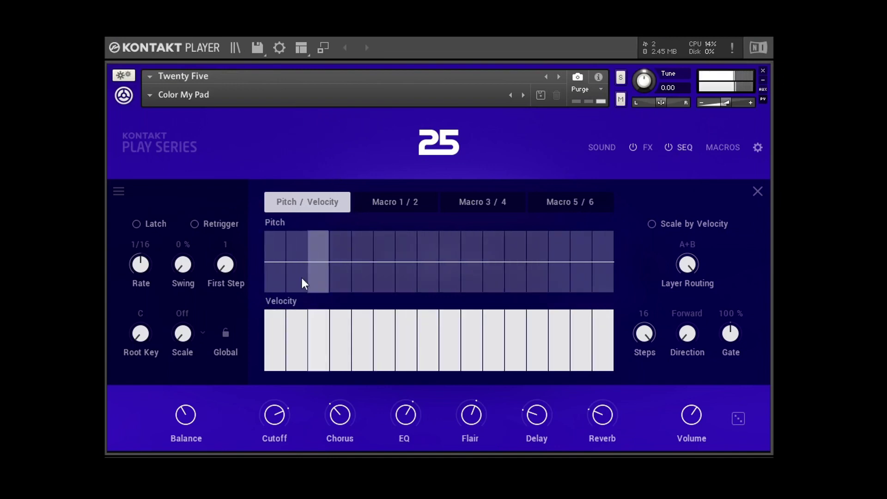
left_click_drag(300, 283, 303, 307)
left_click_drag(345, 282, 340, 211)
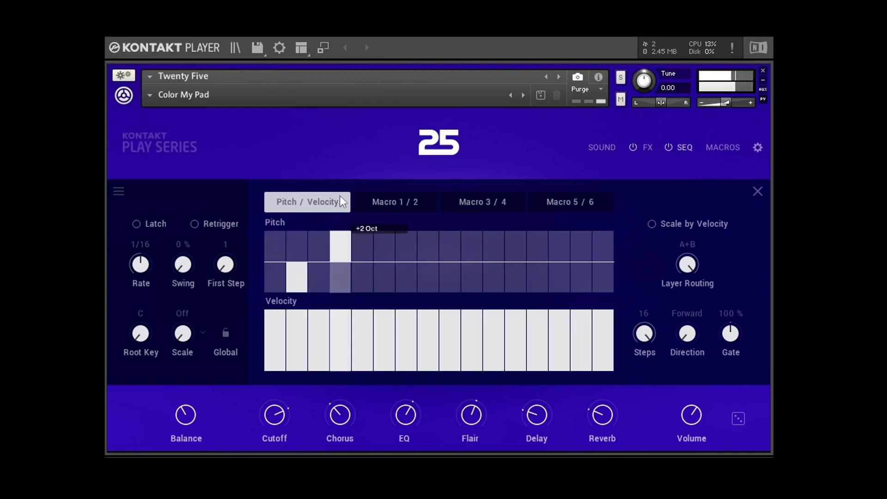
left_click_drag(390, 271, 388, 305)
left_click_drag(428, 277, 427, 217)
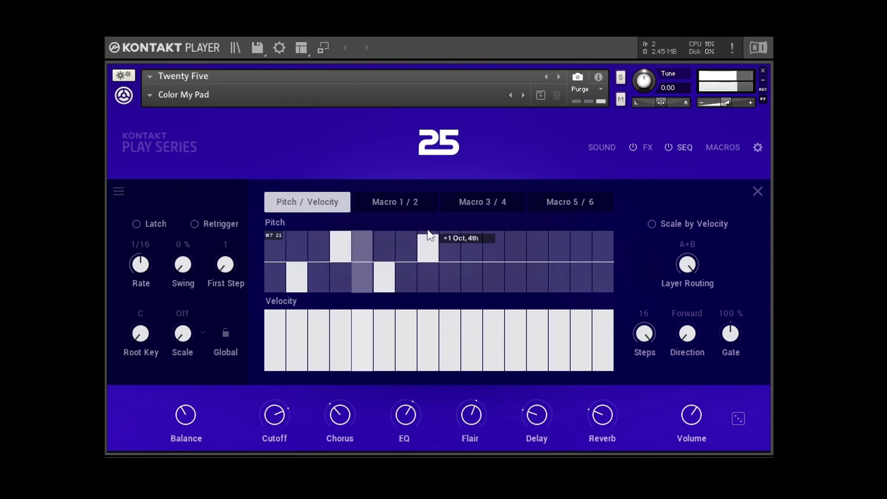
left_click_drag(426, 252, 426, 248)
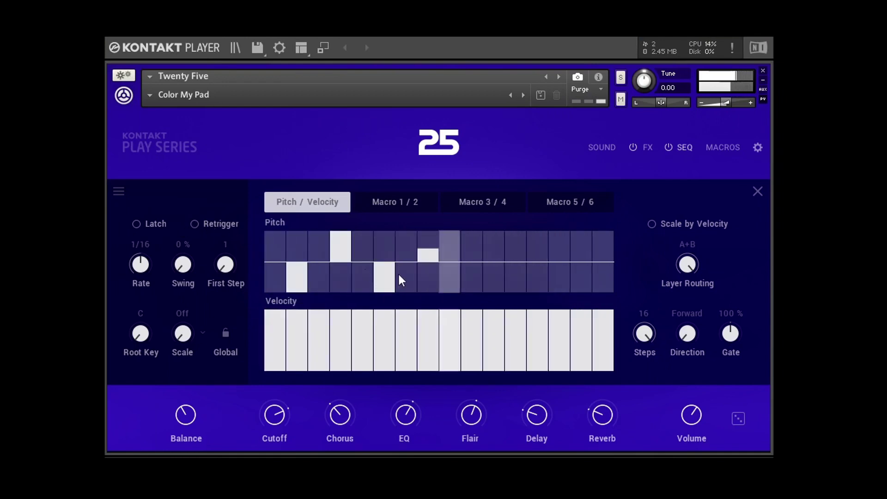
- Enable Retrigger and Latch and set the step rate to 1/8 T
left_click(220, 226)
left_click(146, 226)
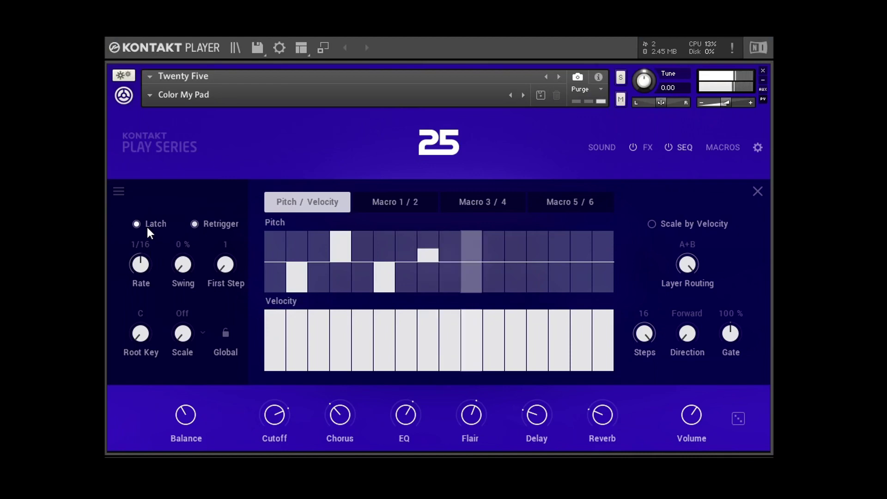
left_click_drag(150, 267, 157, 296)
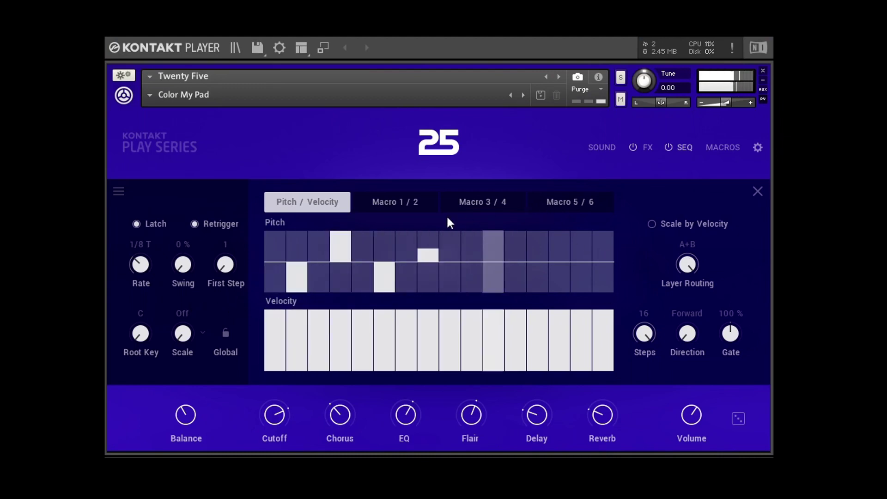
left_click(389, 200)
left_click(301, 204)
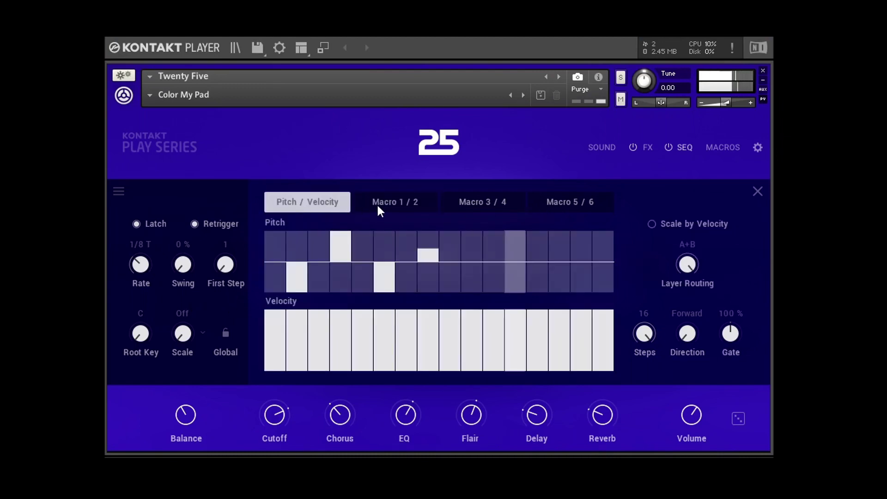
- Draw a descending Cutoff step pattern in the Macro 1/2 lane
left_click(376, 203)
left_click_drag(362, 273, 342, 278)
left_click_drag(403, 277, 535, 305)
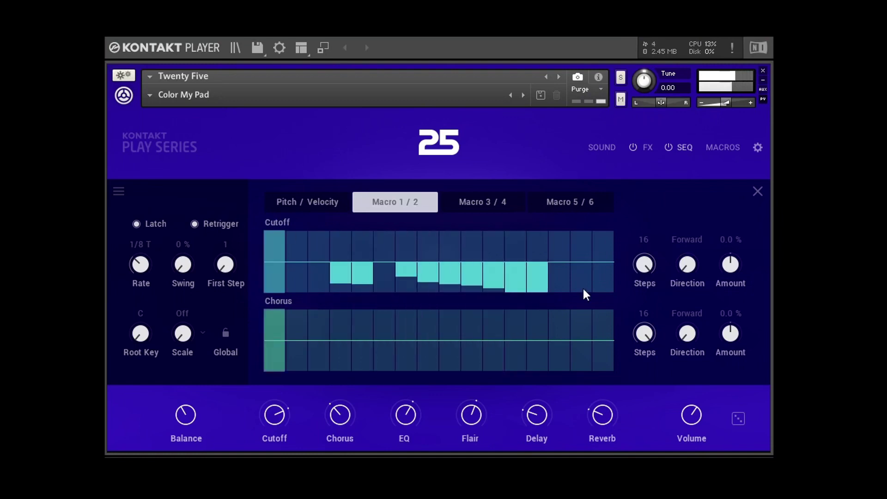
- Draw a descending EQ step pattern in the Macro 3/4 lane, then bring up the Macros page
left_click(484, 200)
mouse_move(384, 238)
left_mouse_down()
mouse_move(319, 280)
mouse_move(315, 299)
mouse_move(506, 279)
mouse_move(537, 301)
left_mouse_up()
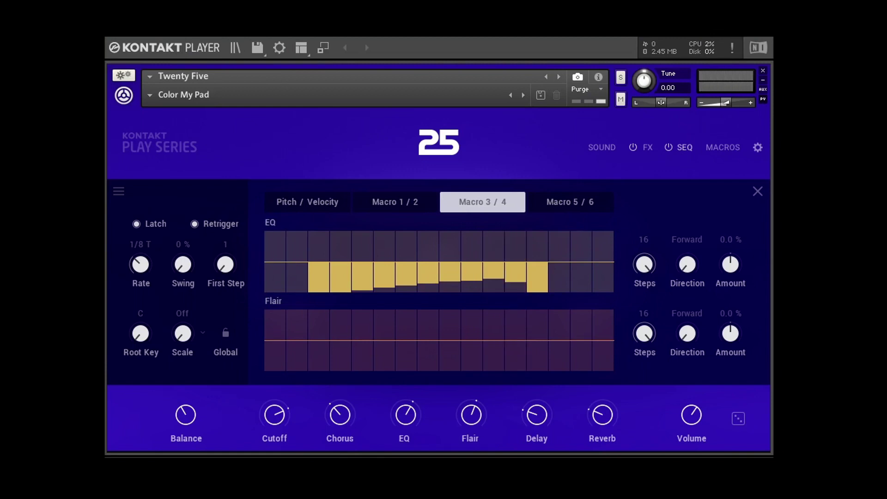
left_click(320, 204)
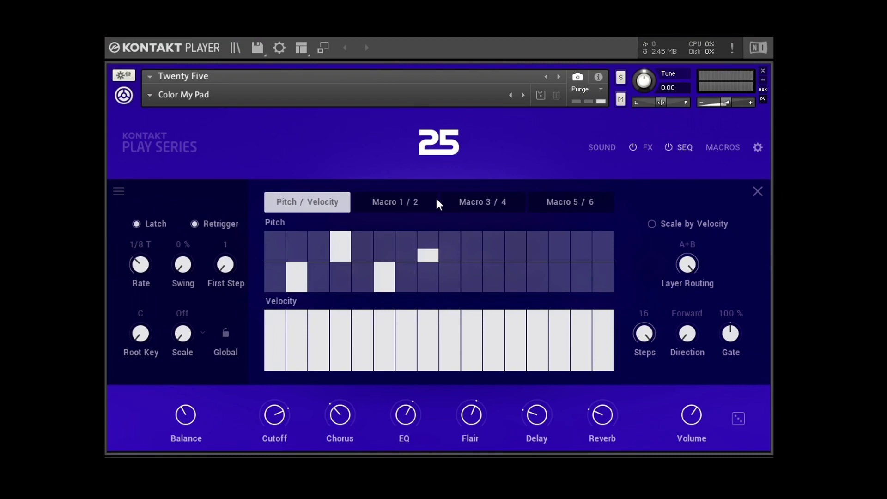
left_click(739, 419)
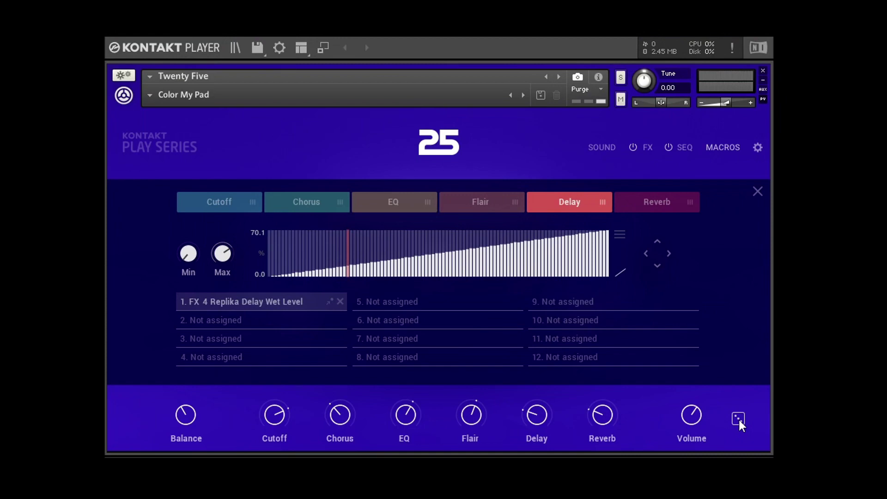
- Randomise eight times, then close Macros to land on Basic Rock 3 with Morphic Resonance
left_click(739, 418)
left_click(738, 419)
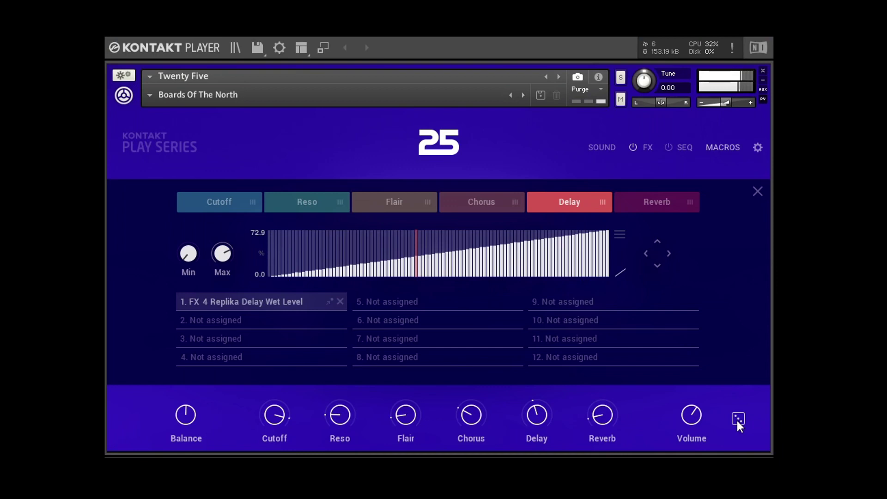
left_click(738, 422)
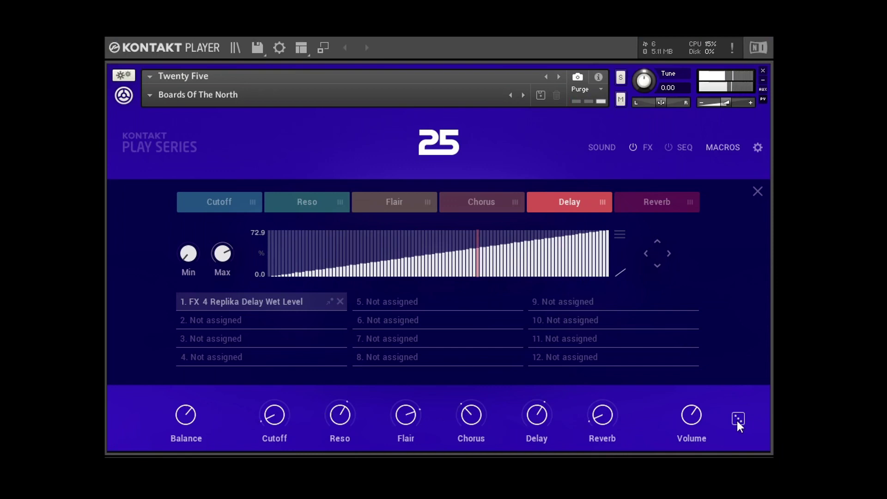
left_click(737, 420)
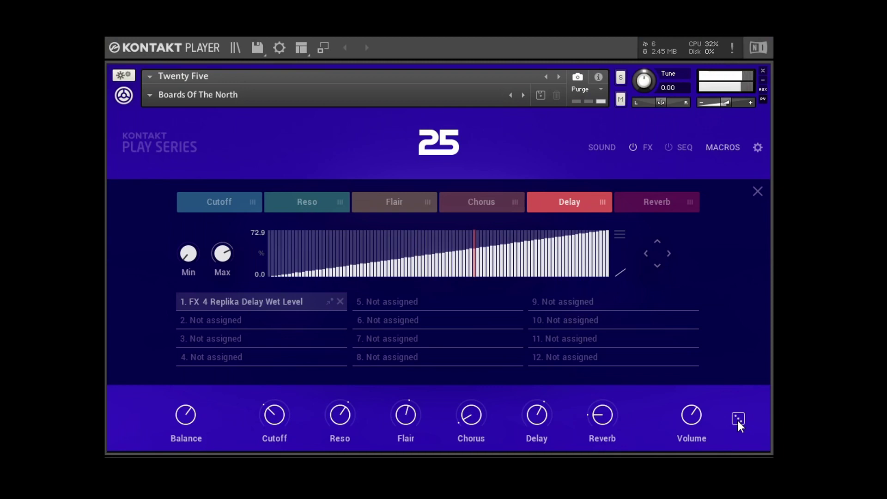
left_click(738, 419)
left_click(738, 419)
left_click(738, 419)
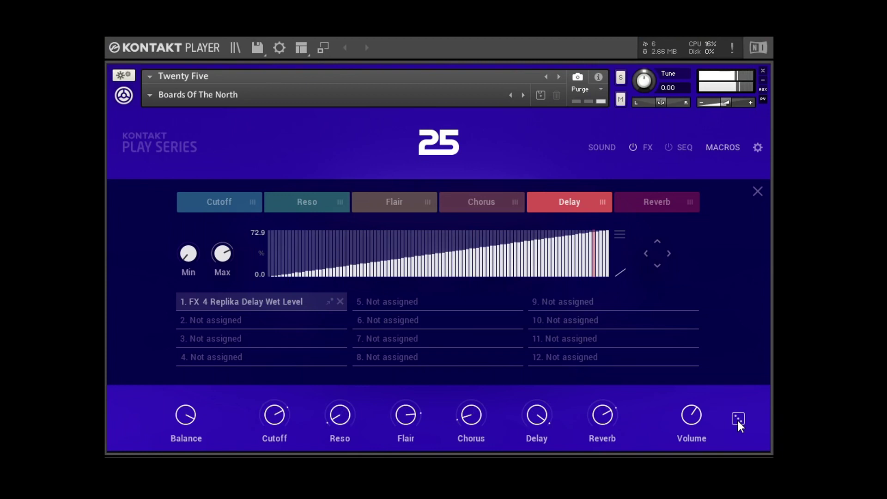
left_click(738, 419)
left_click(758, 191)
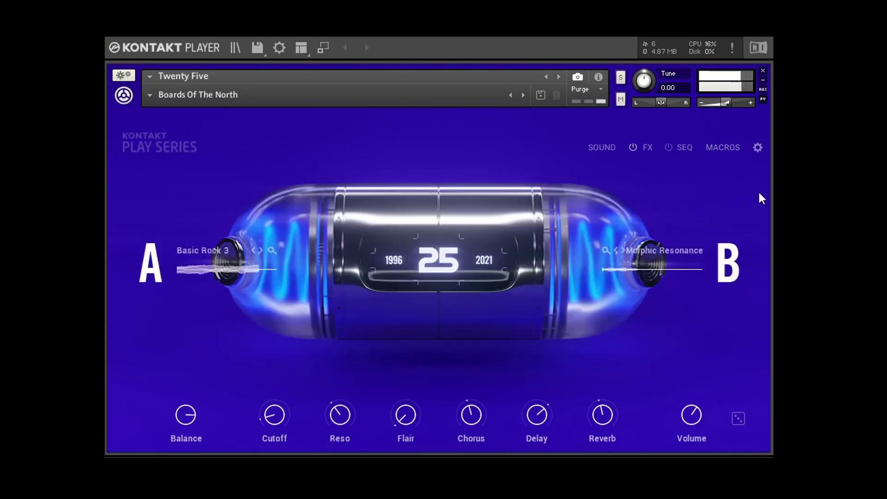
- Randomise repeatedly with the FX chain open, ending on the Bite My Bass preset
left_click(738, 418)
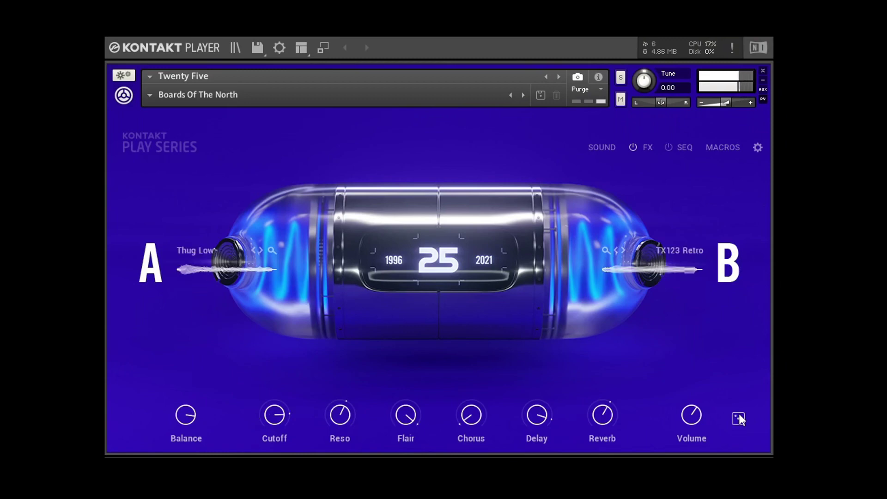
left_click(644, 146)
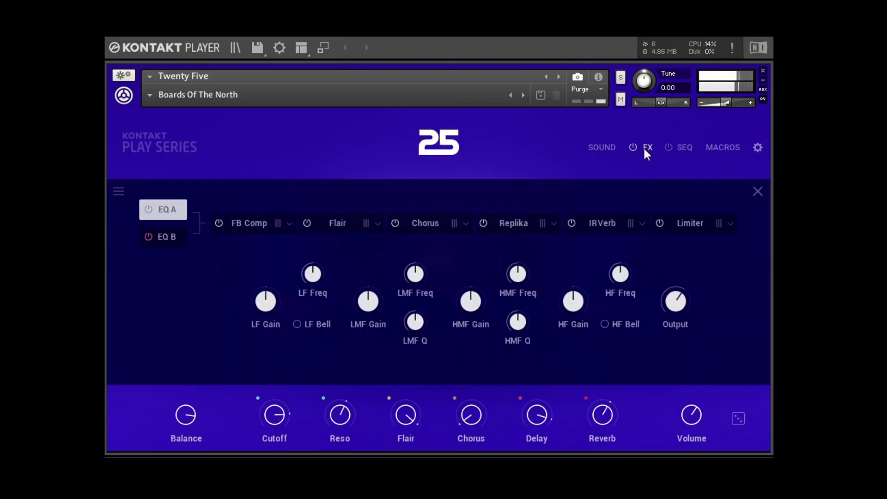
left_click(738, 418)
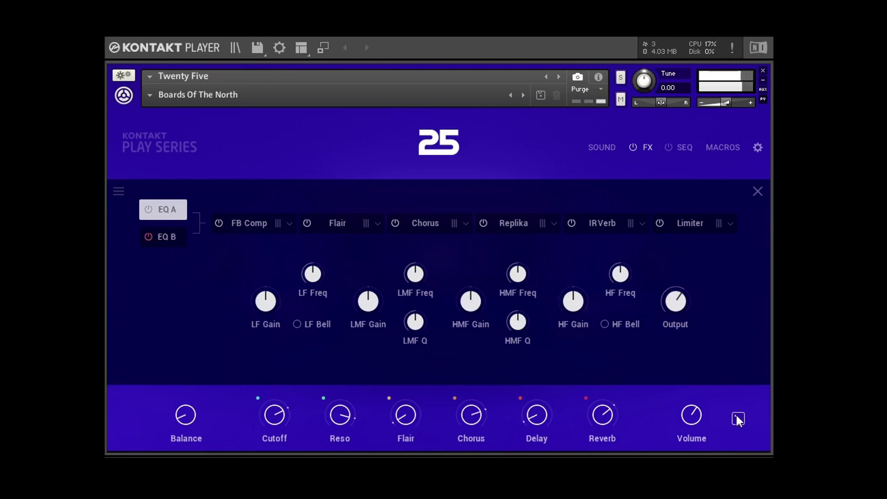
left_click(738, 418)
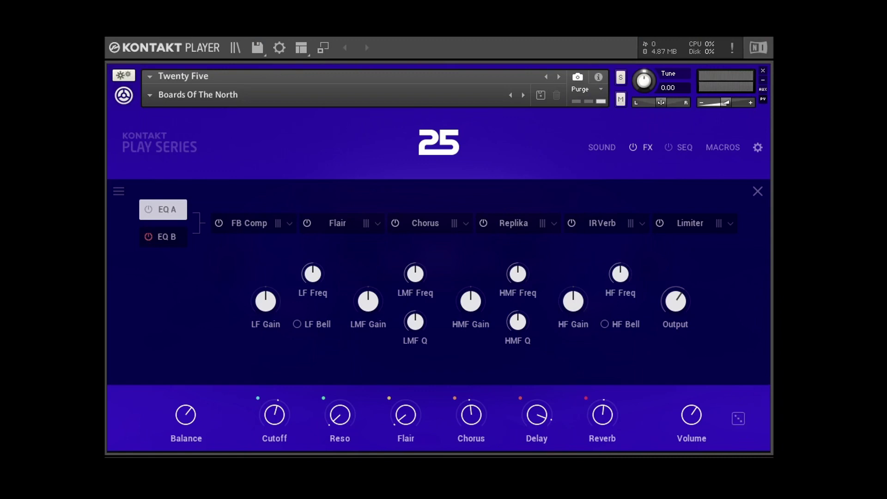
left_click(757, 189)
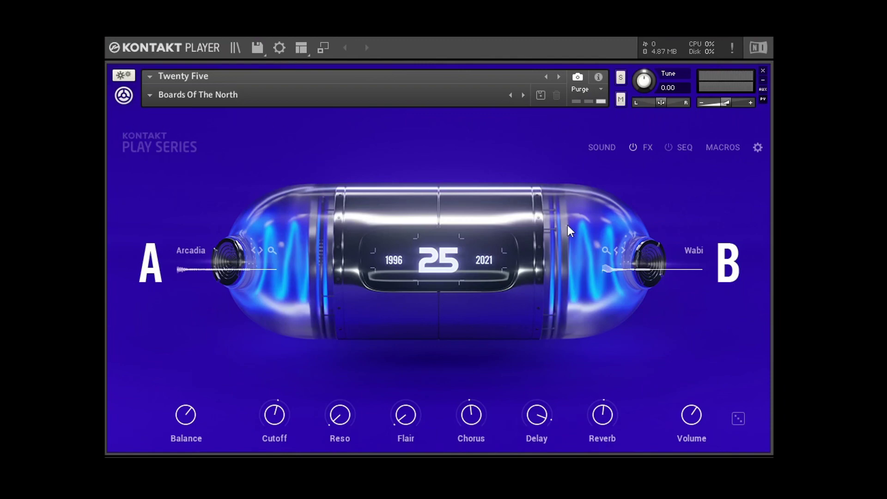
left_click(649, 144)
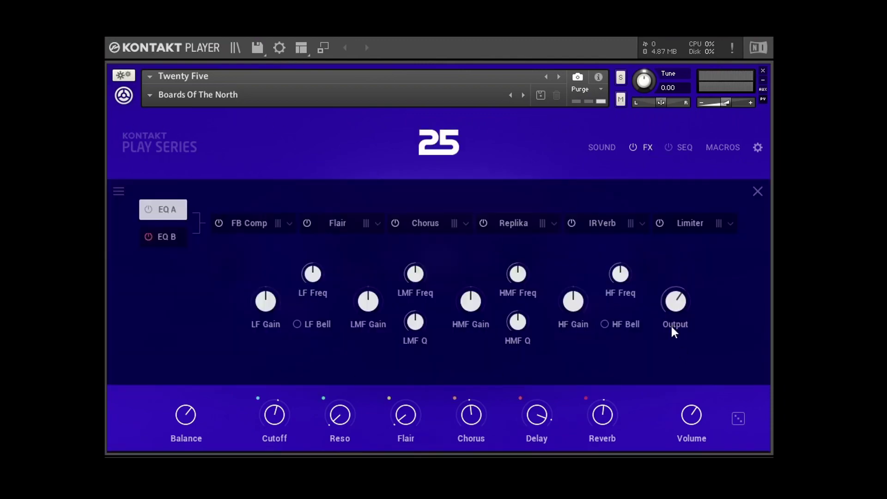
left_click(738, 419)
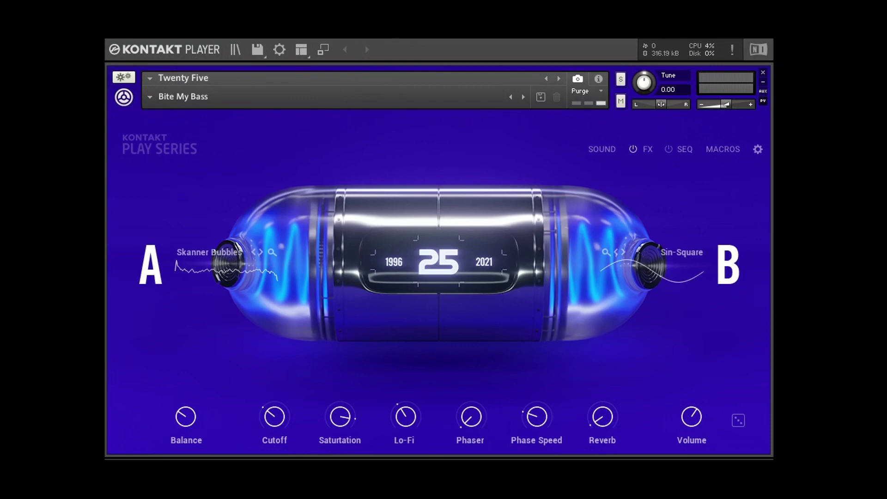
- Step through Drip Diffusor and Pluck Corn to the Richoshay snapshot, raising Cutoff to 73.8 %
left_click(149, 98)
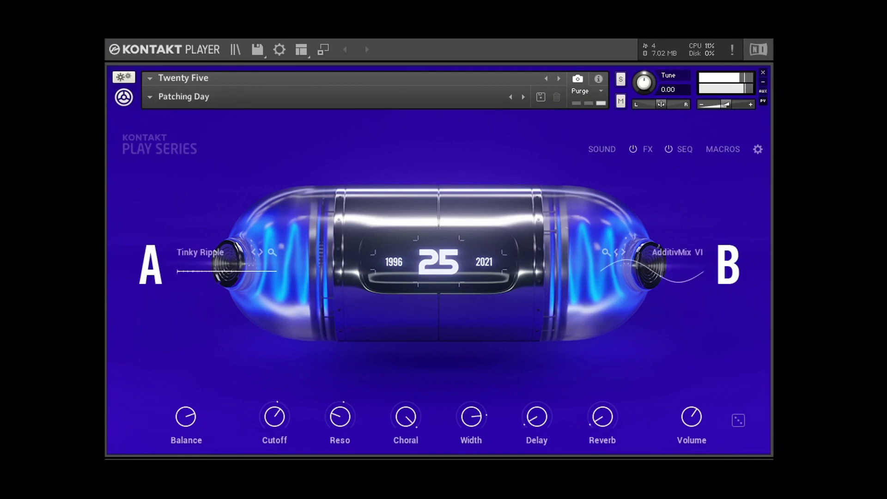
left_click(523, 97)
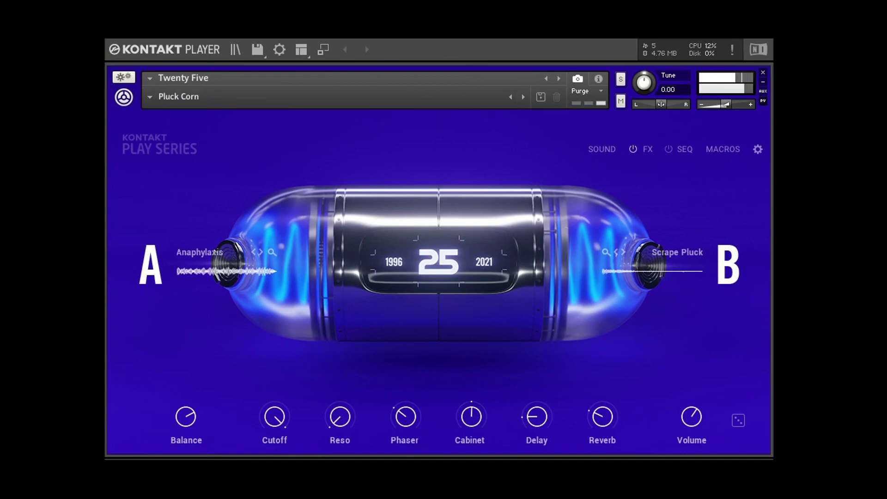
left_click(523, 96)
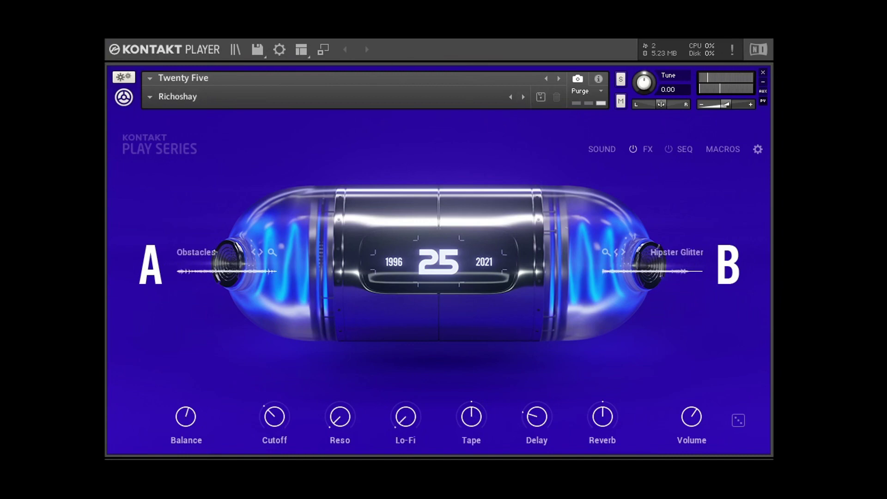
left_click_drag(262, 423, 290, 297)
- Randomize the A/B sources repeatedly, via Leipzig/Steel Drum and Campfire/Bottom Bump, to Pristine and Scrape Pluck
left_click(740, 420)
left_click(742, 418)
left_click(743, 418)
left_click(742, 418)
left_click(742, 420)
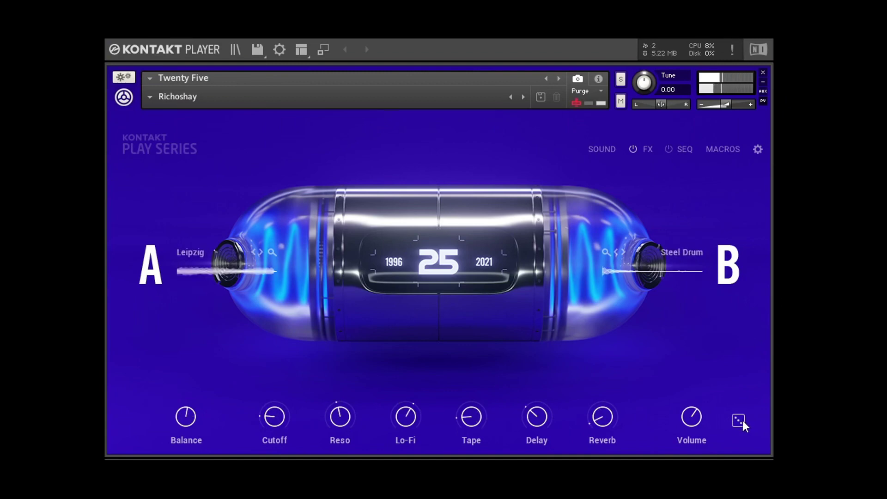
left_click(742, 421)
left_click(742, 421)
left_click(742, 420)
left_click(742, 420)
- Set Cutoff to 82 % and Delay to 53.7 %, reroll to Qtronic and Arcadia, lower Cutoff to 38.5 %, then load Sledge
left_click_drag(275, 416, 287, 318)
left_click_drag(480, 411, 482, 409)
left_click(738, 420)
left_click(740, 421)
left_click(739, 421)
left_click(739, 421)
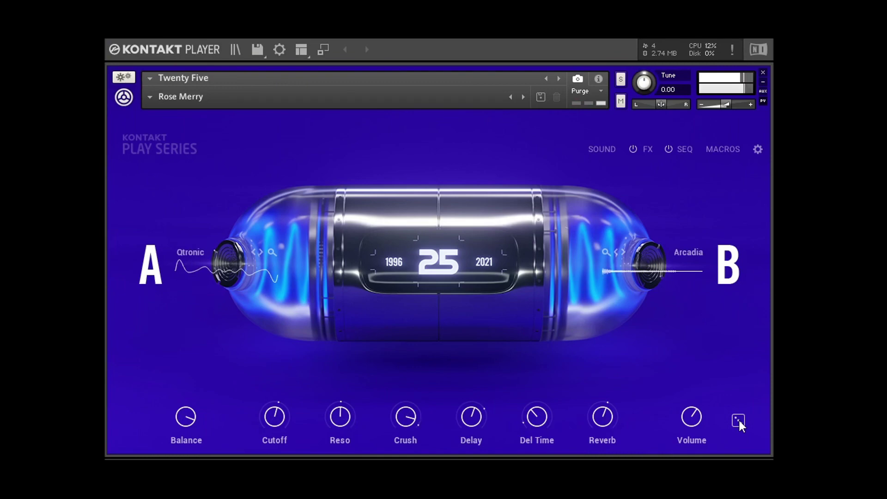
left_click_drag(282, 411, 295, 300)
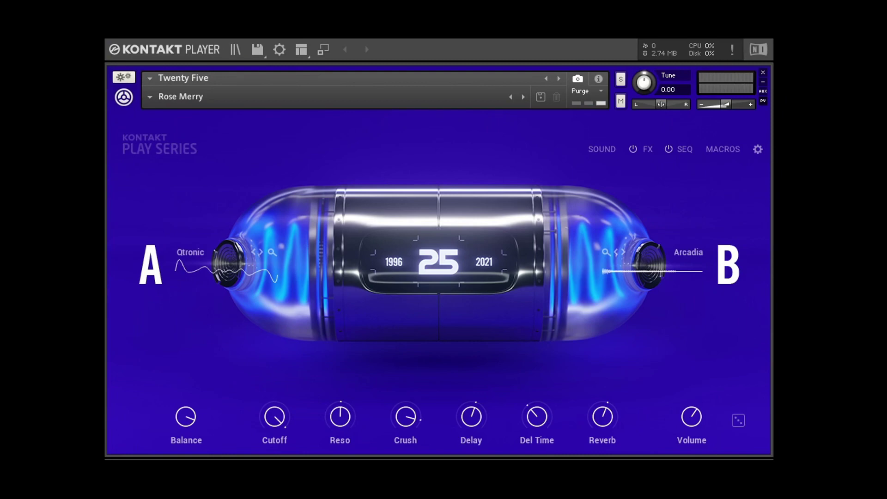
left_click(738, 420)
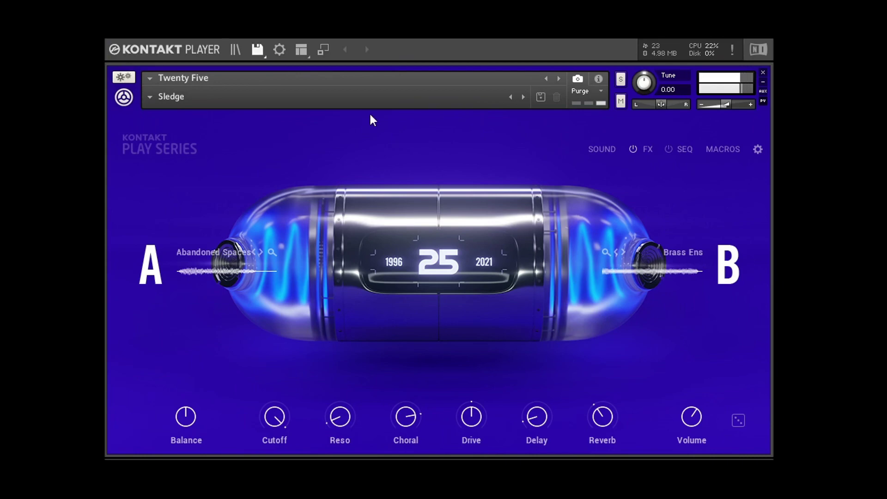
- Reroll the Sledge sources past AdditivMix V/Thug Low to Silver and Brutzel, and turn Cutoff down to 8.6 %
left_click(740, 425)
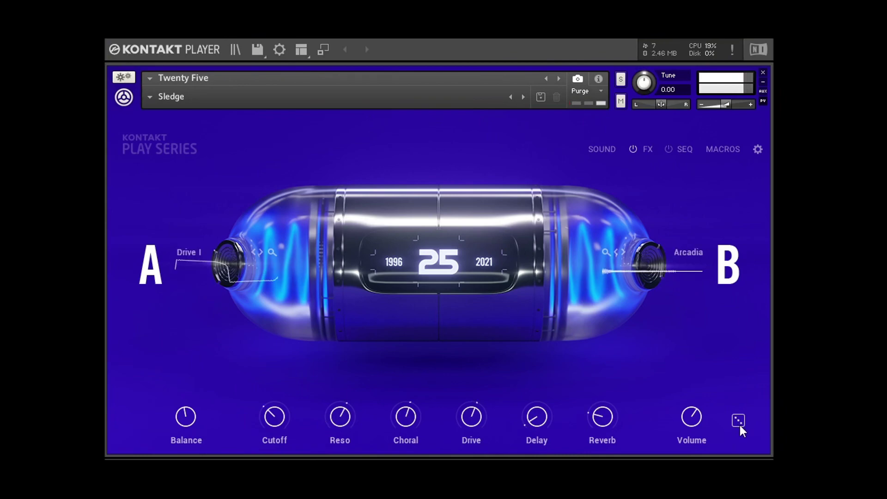
left_click(739, 420)
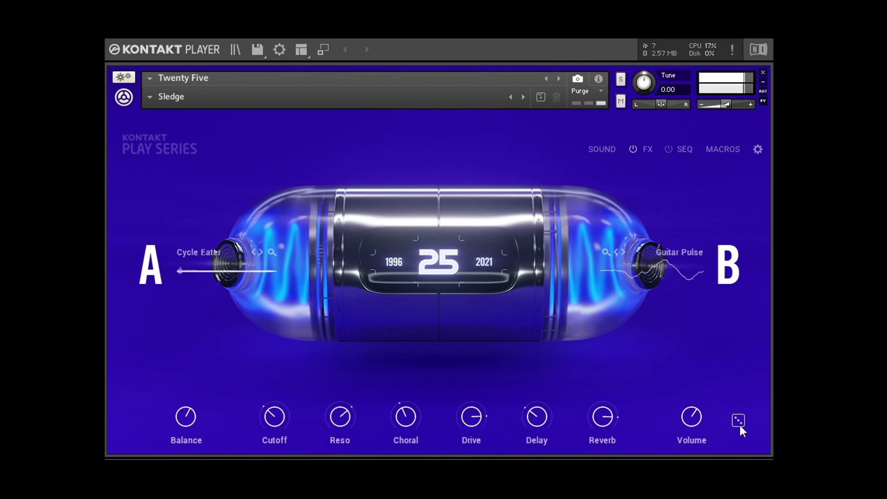
left_click(738, 421)
left_click(739, 425)
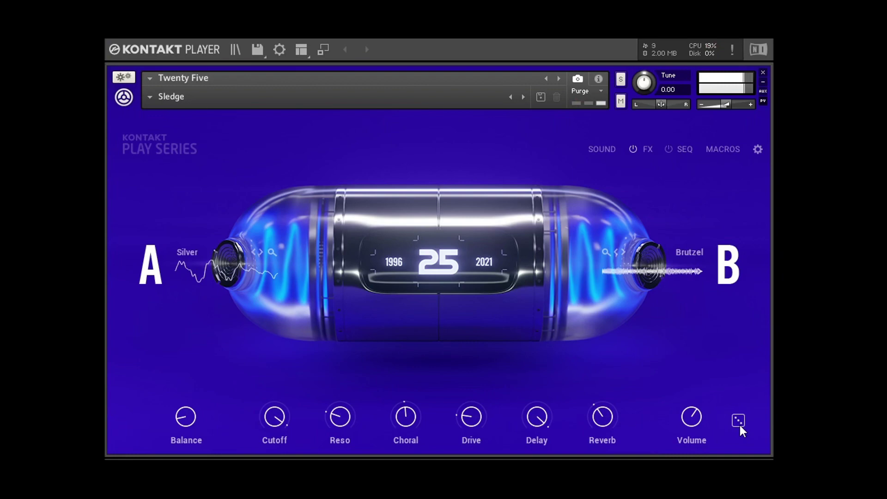
left_click_drag(268, 439, 268, 482)
- Lower Delay, set Choral to 26.7 %, Drive to 3.5 % and Cutoff to 0.0 %, and blend A/B about half and half
left_click_drag(540, 418, 539, 446)
left_click_drag(419, 413, 413, 456)
left_click_drag(464, 417, 464, 451)
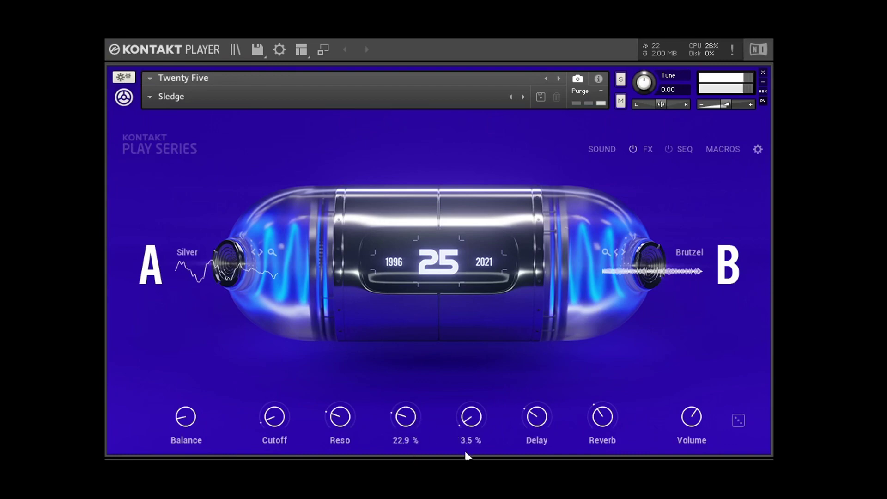
left_click_drag(267, 417, 268, 451)
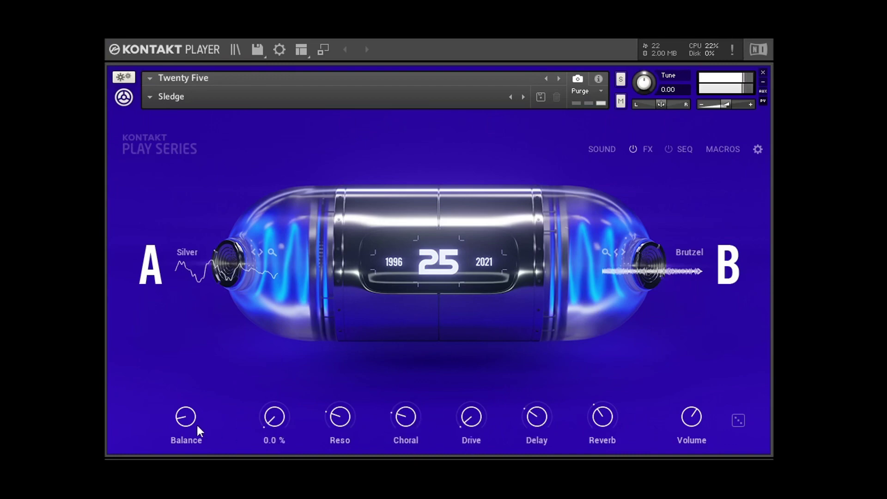
left_click_drag(199, 440, 199, 349)
- Set Reverb to 24.6 %, raise a macro to 54.6 % and Drive to 35.2 %, then reroll to Scrape Pluck and Breathy Trill
left_click_drag(605, 441, 605, 451)
left_click_drag(543, 453, 547, 324)
left_click_drag(478, 418, 471, 310)
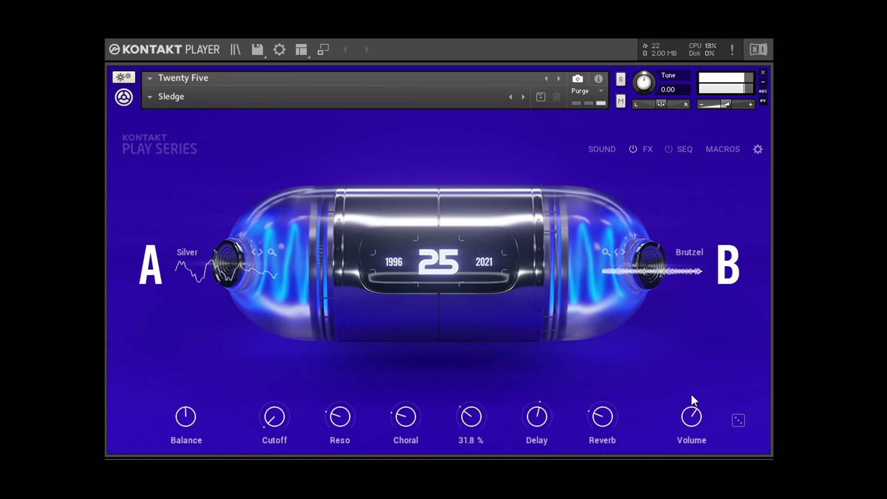
left_click(739, 420)
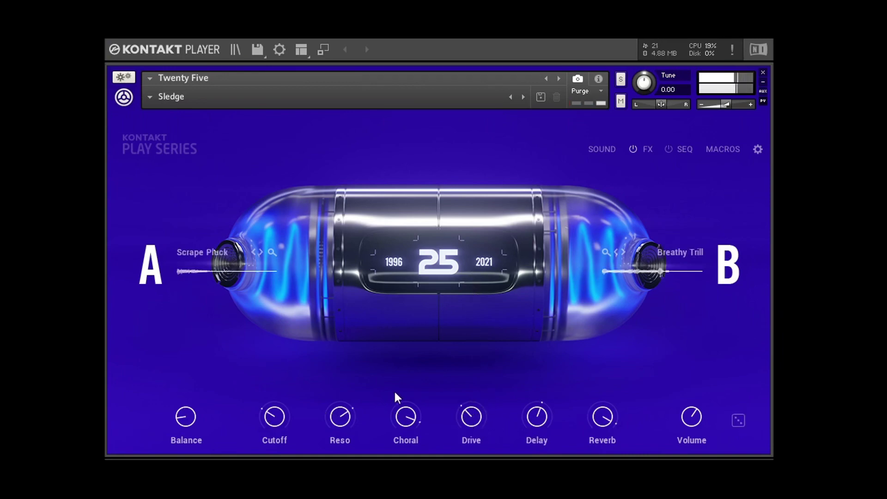
- Reroll sound A to Whoa-Ahh, pick Boards Of The North from the snapshot list, and randomize to 80s Touch and PM EBass1
left_click(738, 420)
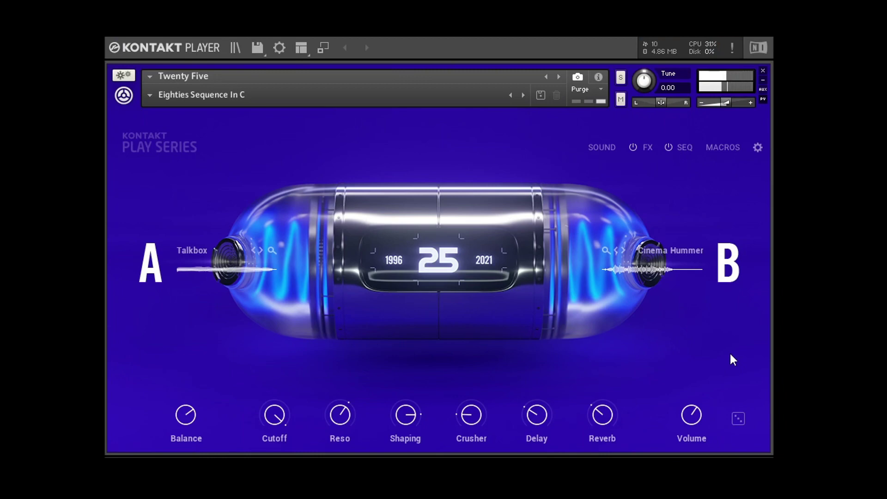
left_click(154, 90)
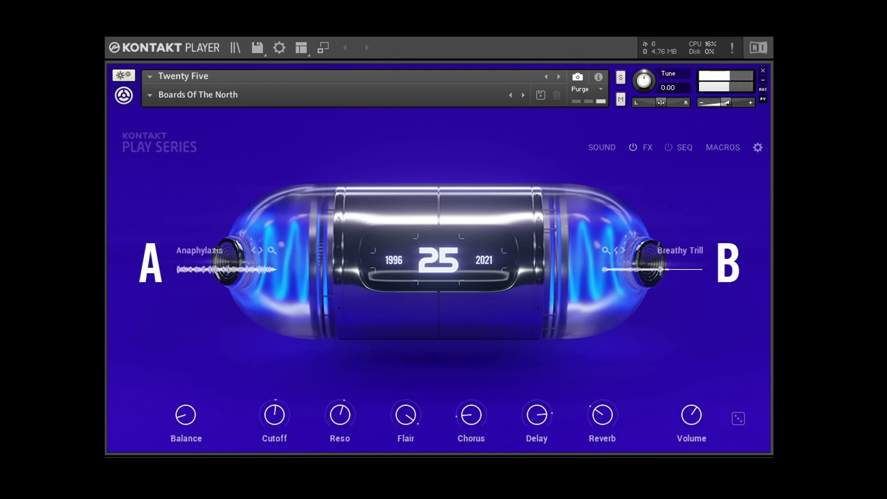
left_click(738, 418)
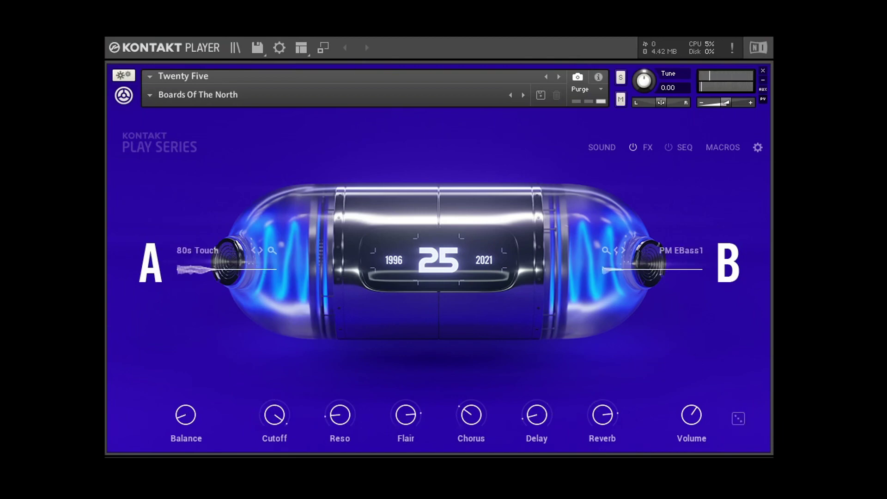